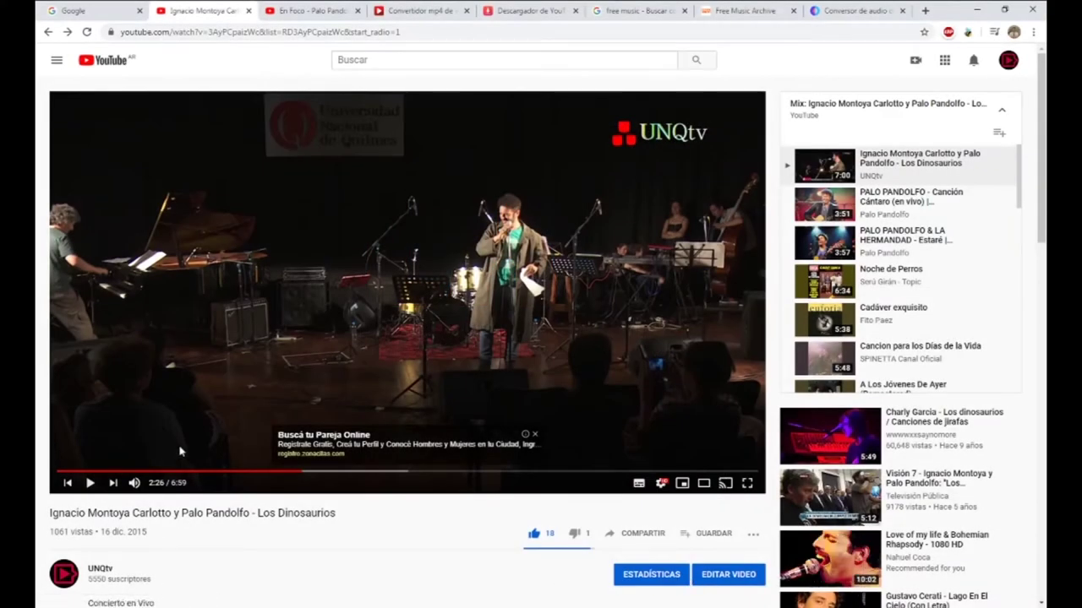
- Close the ad banner at the bottom of the Los Dinosaurios concert video
left_click(535, 437)
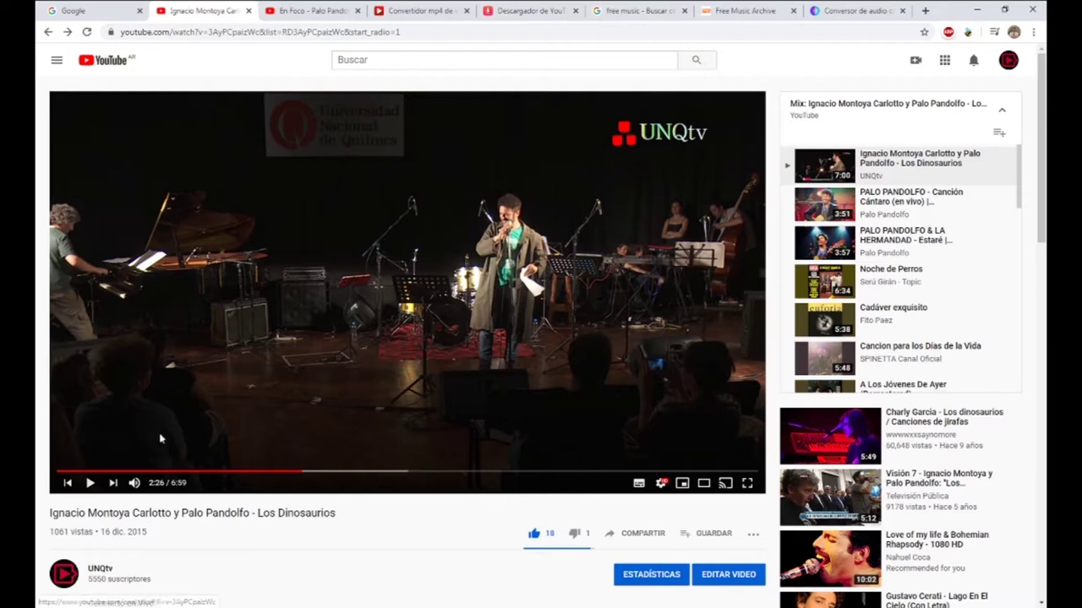
- Copy the concert video's short youtu.be share link and close the share dialog
right_click(189, 31)
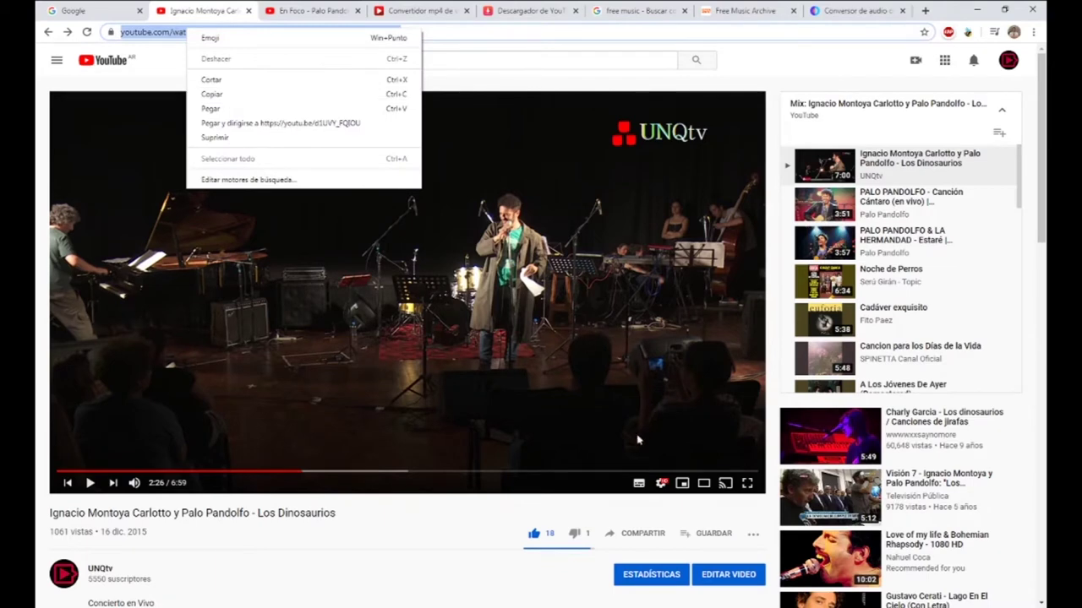
left_click(636, 534)
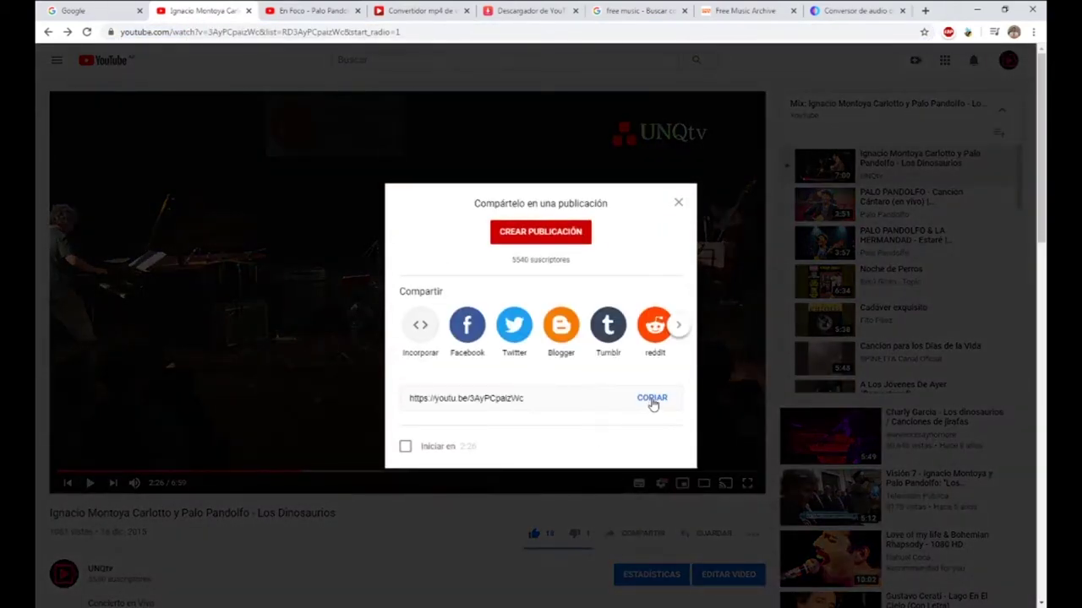
left_click(652, 405)
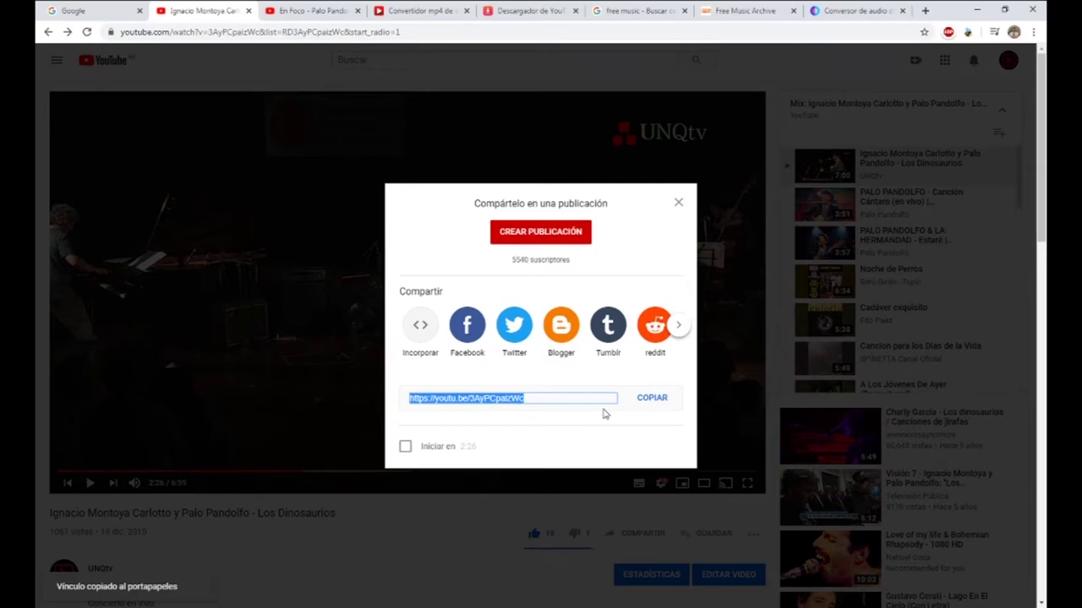
key("Escape")
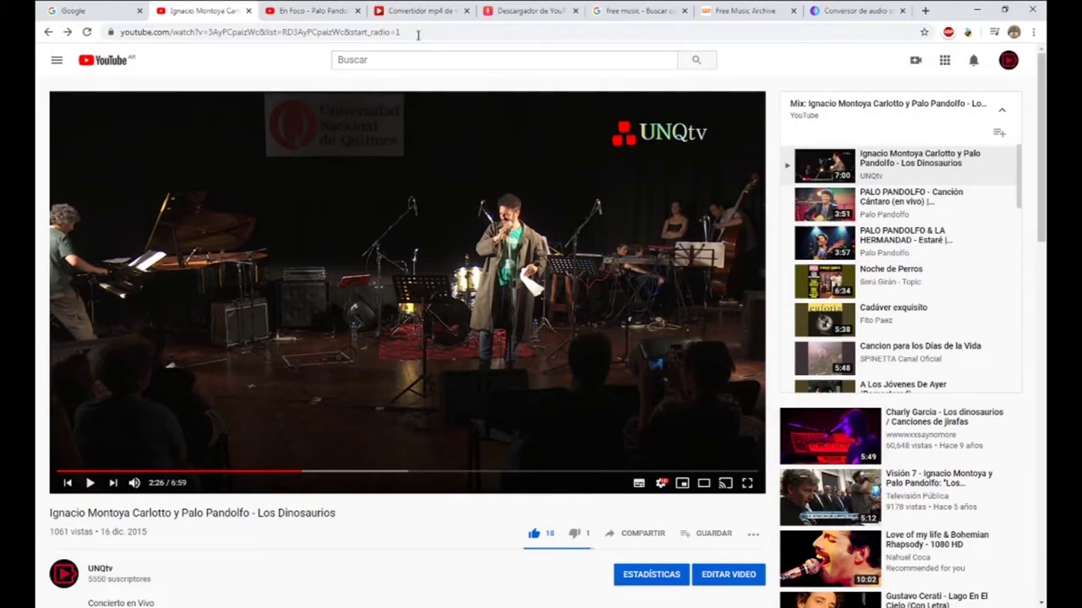
- Paste the youtu.be link into noTube's converter field, then return to the YouTube video
left_click(397, 16)
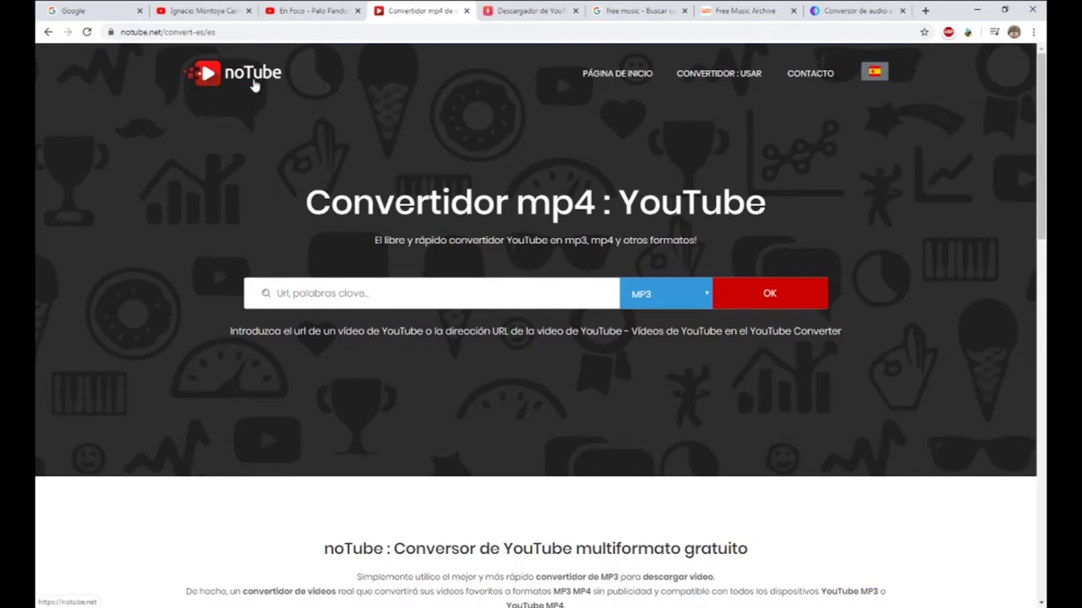
left_click(350, 296)
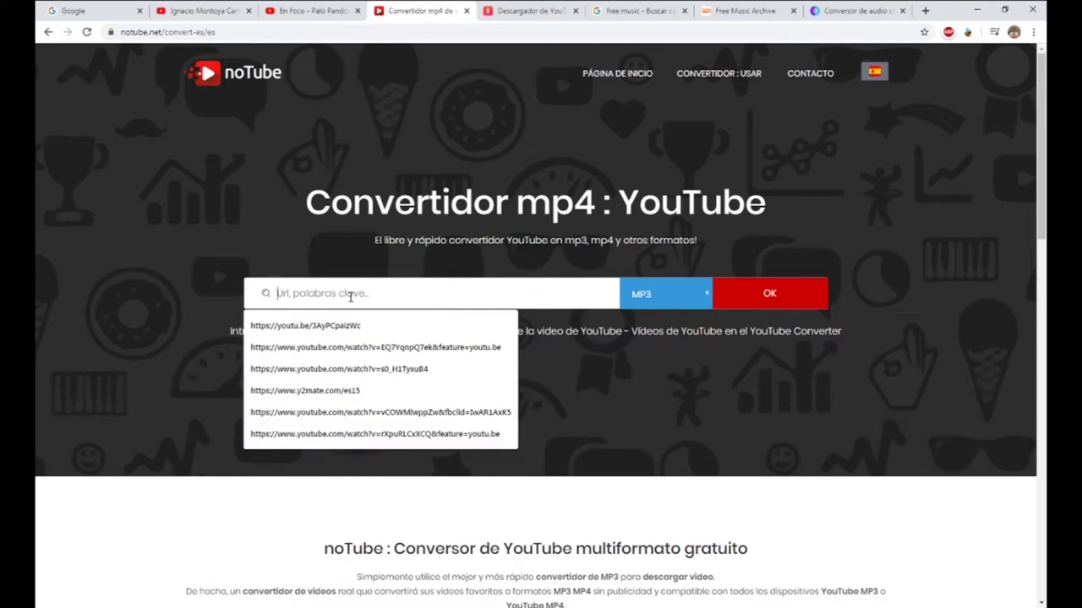
type("https://youtu.be/3AyPCpaizWc")
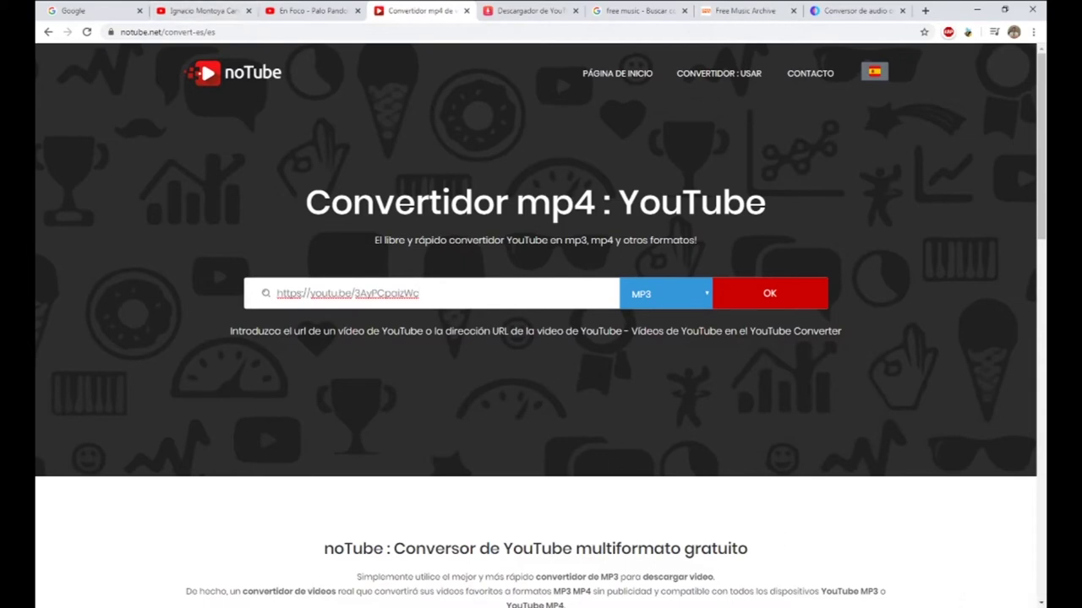
left_click(215, 13)
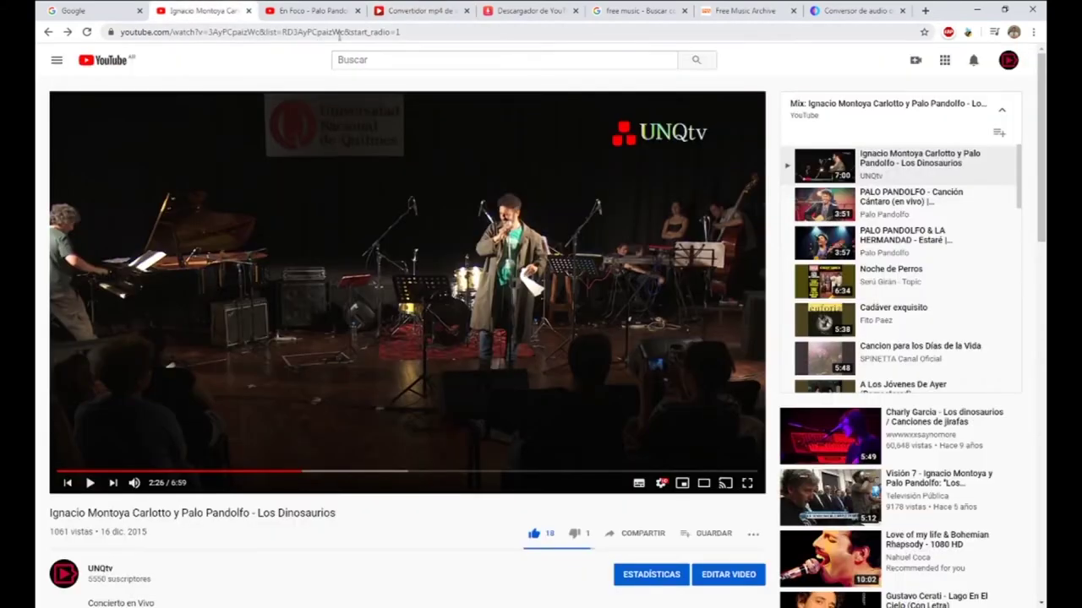
- Copy the video's share link again and bring up the y2mate downloader tab
left_click(637, 538)
left_click(656, 398)
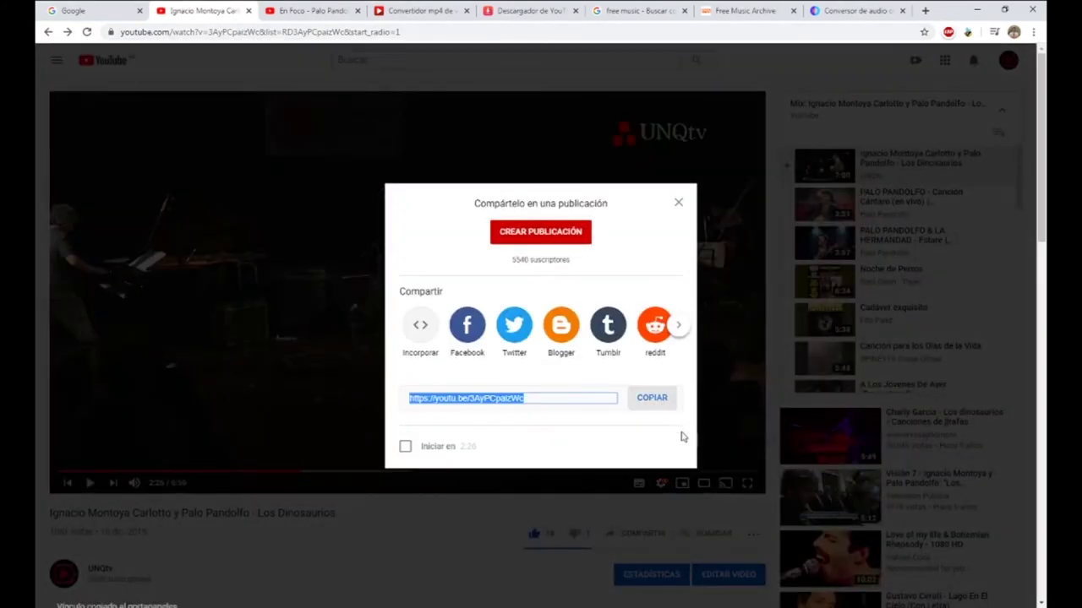
left_click(411, 13)
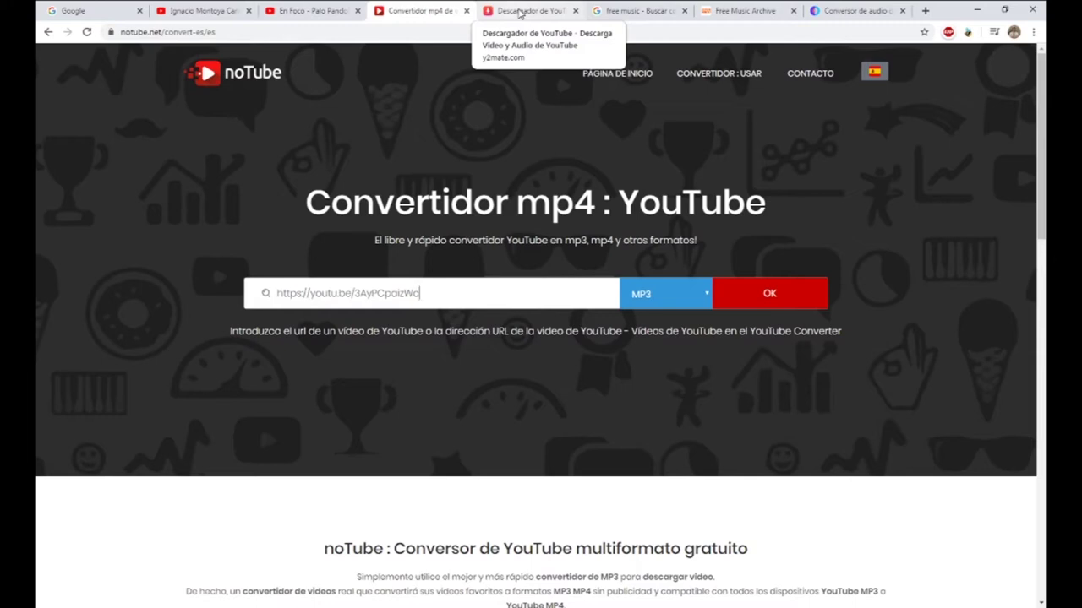
left_click(521, 12)
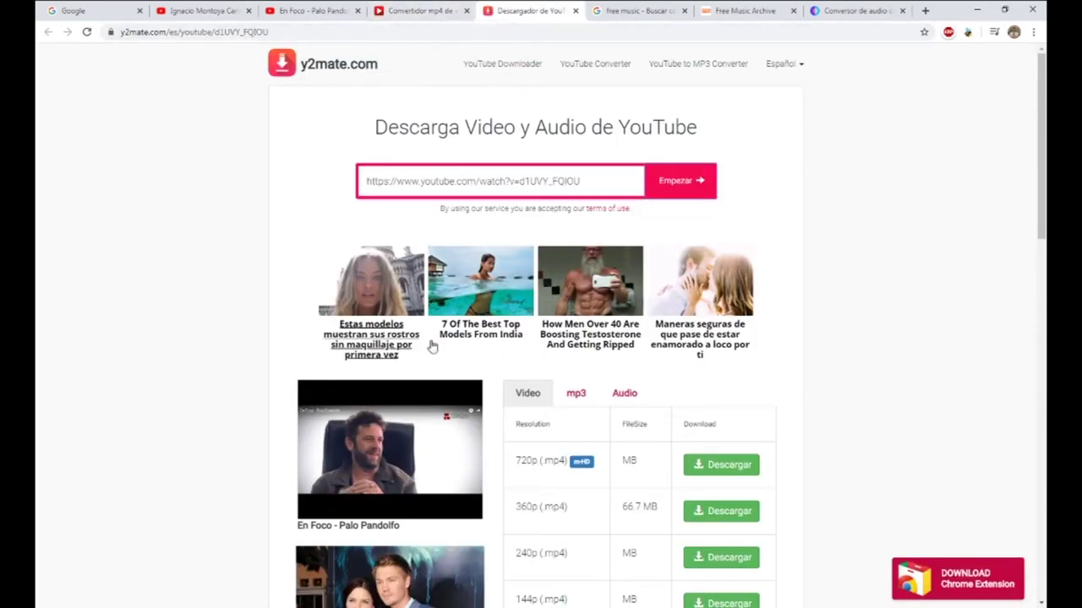
- Load the Los Dinosaurios link in y2mate and start its 1080p MP4 (102 MB) download
left_click(397, 183)
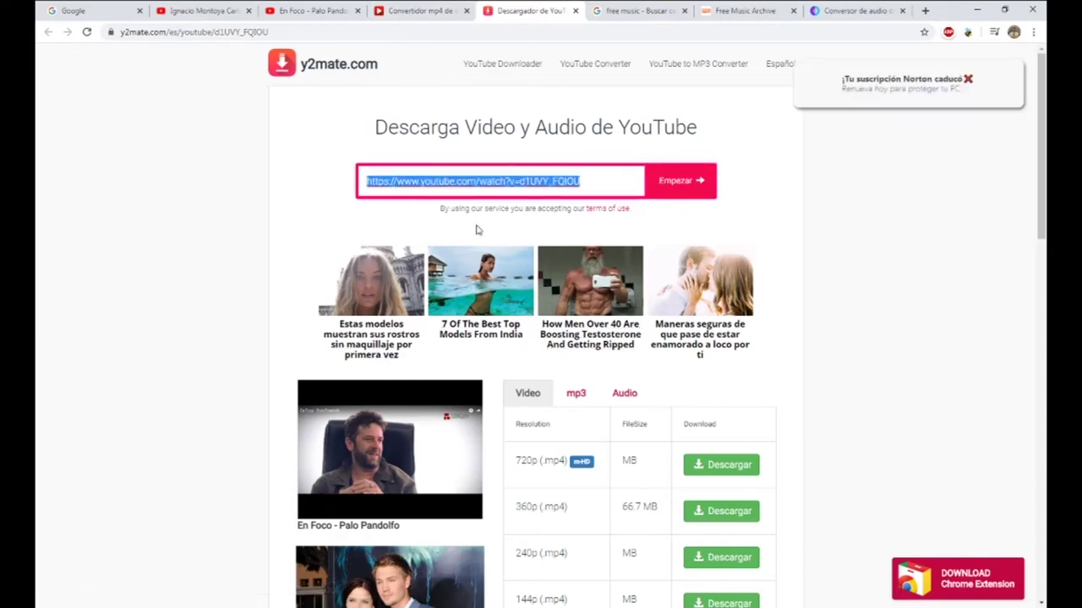
type("https://youtu.be/3AyPCpaizWc")
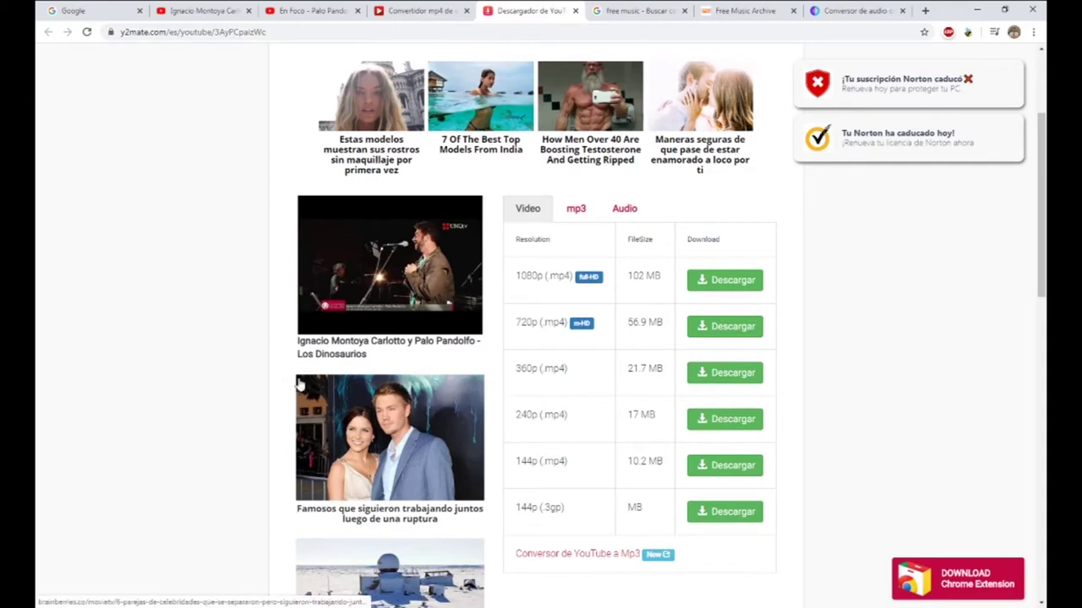
left_click_drag(373, 359, 297, 343)
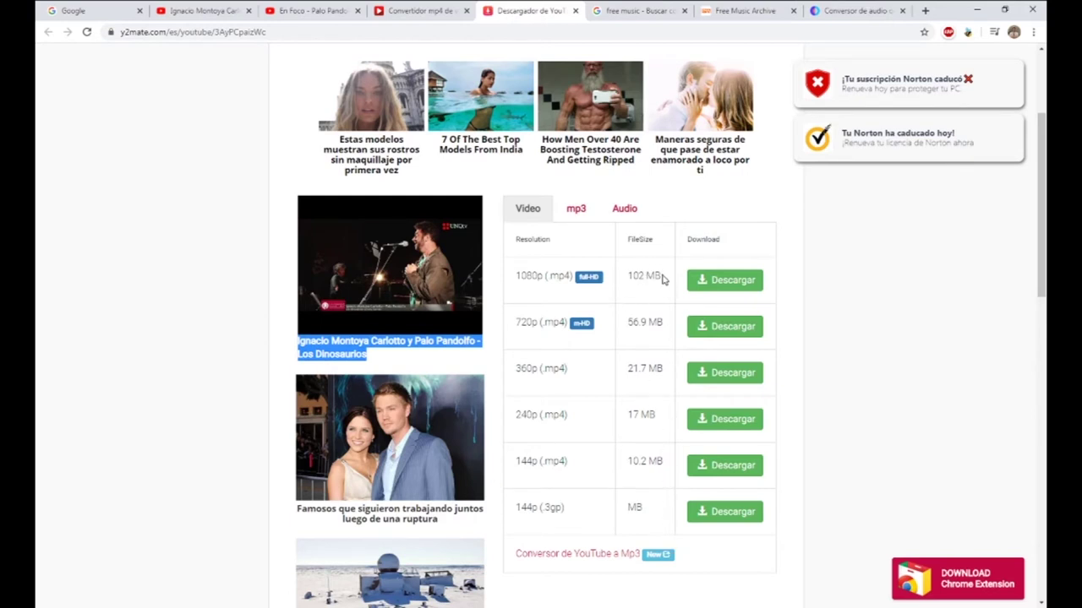
left_click(517, 288)
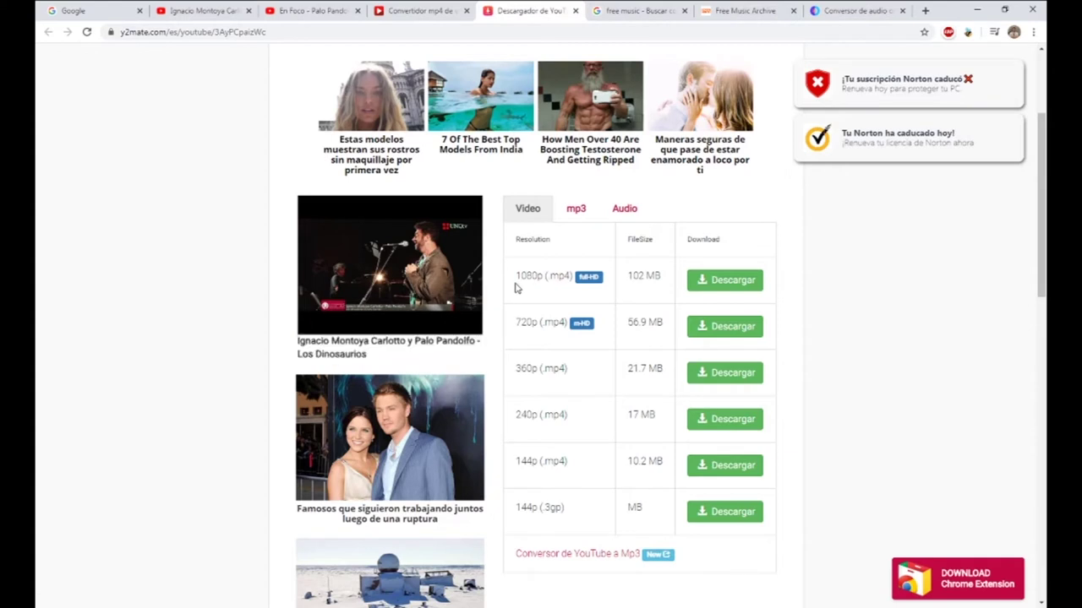
left_click_drag(517, 288, 545, 292)
left_click(714, 285)
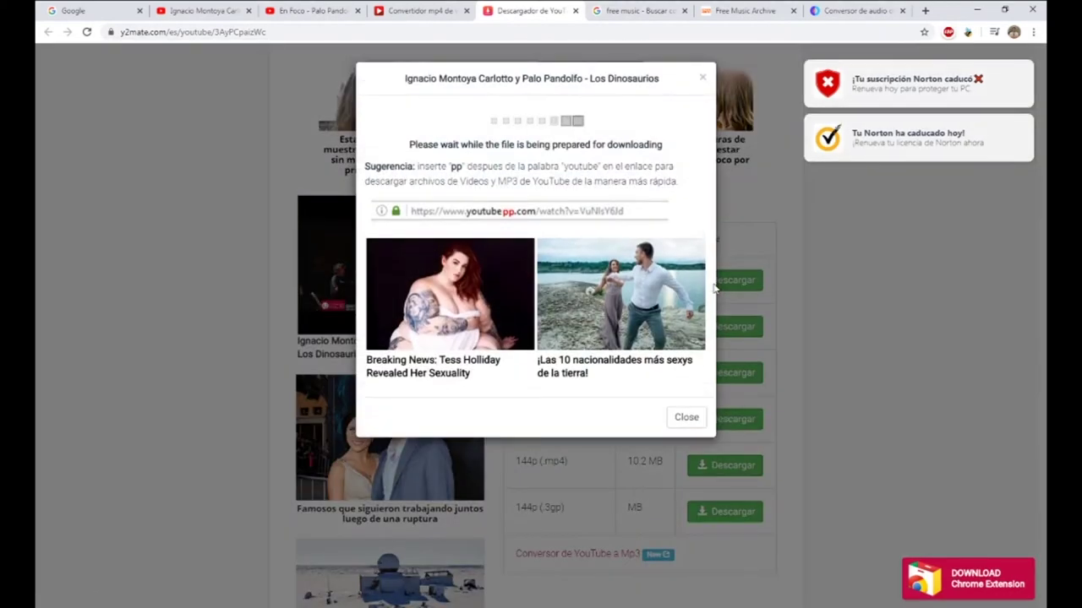
- Convert the concert link in noTube as MP4 HD and close the ad tab that opened
key("ctrl+shift+Tab")
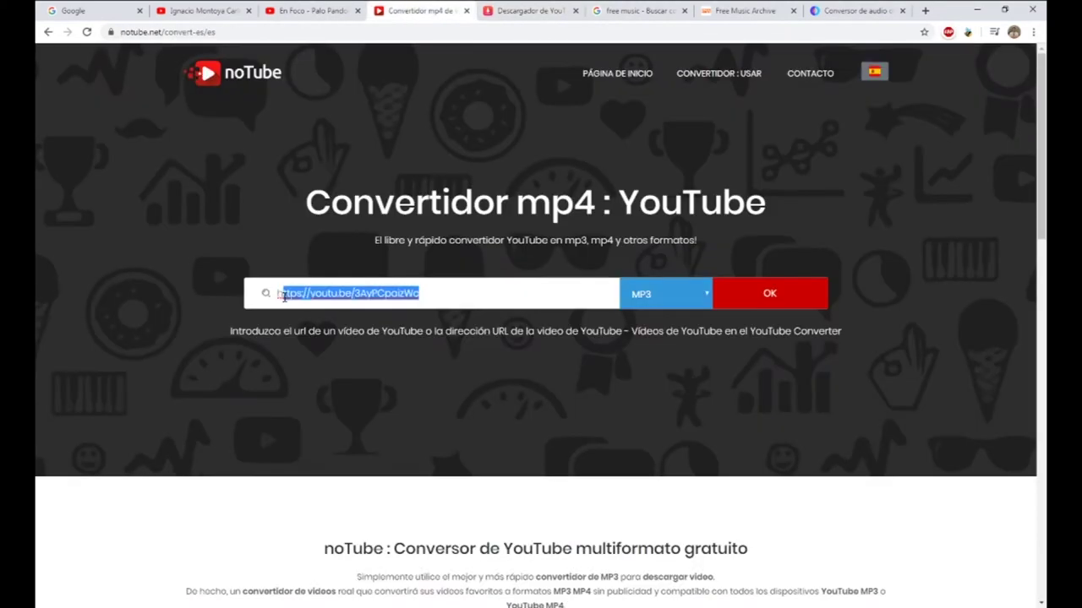
left_click(693, 302)
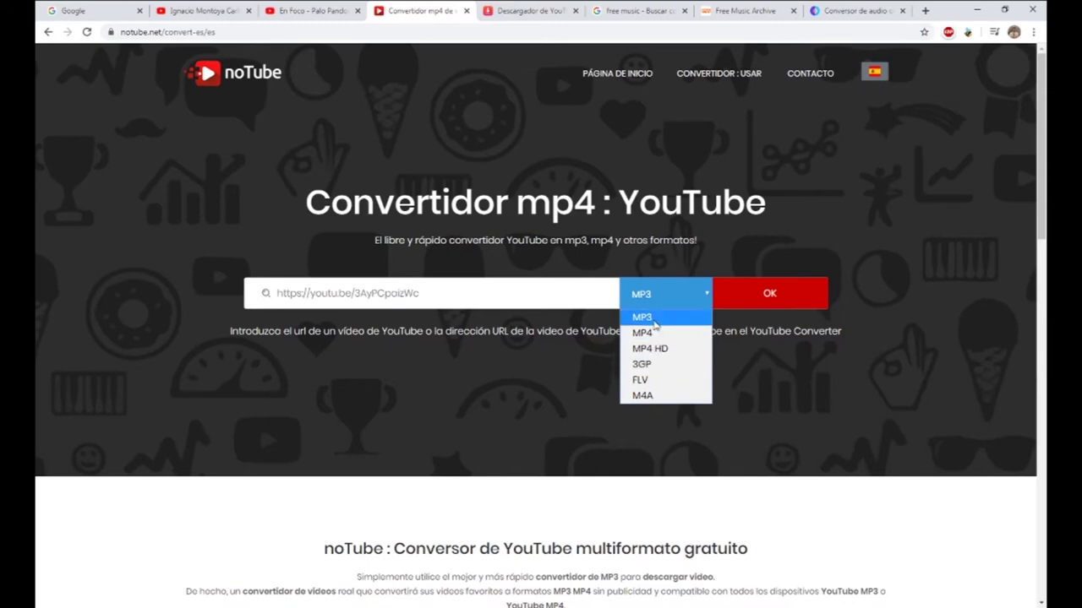
left_click(652, 322)
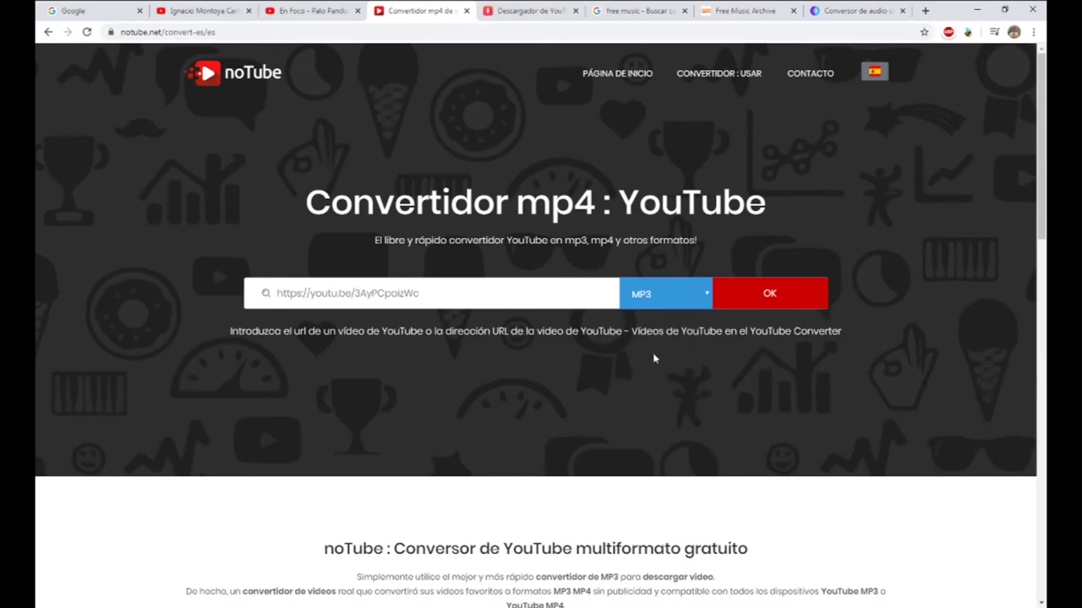
left_click(684, 301)
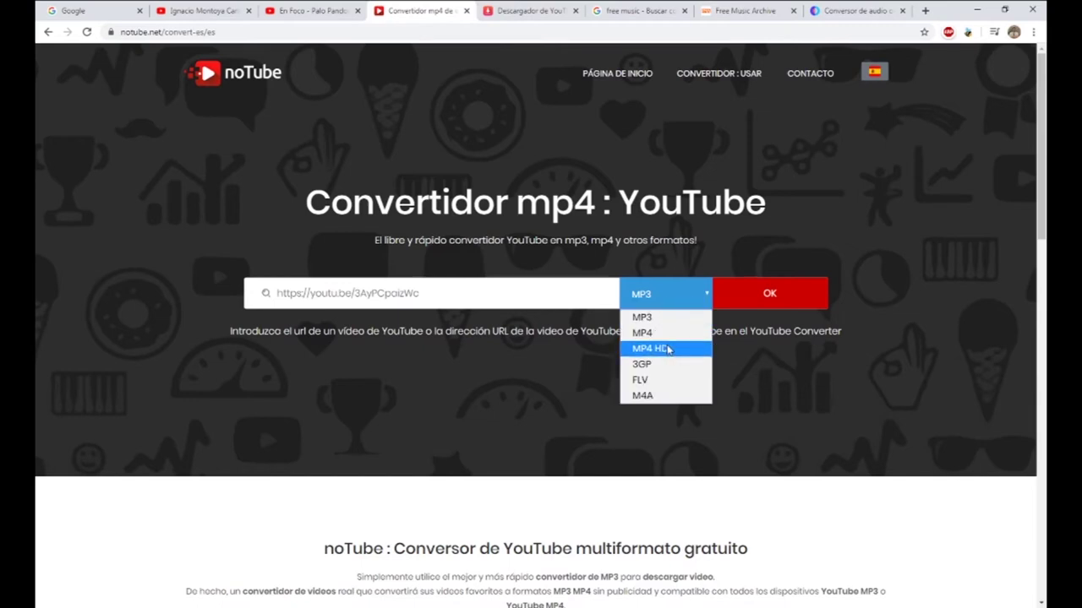
left_click(668, 349)
left_click(784, 302)
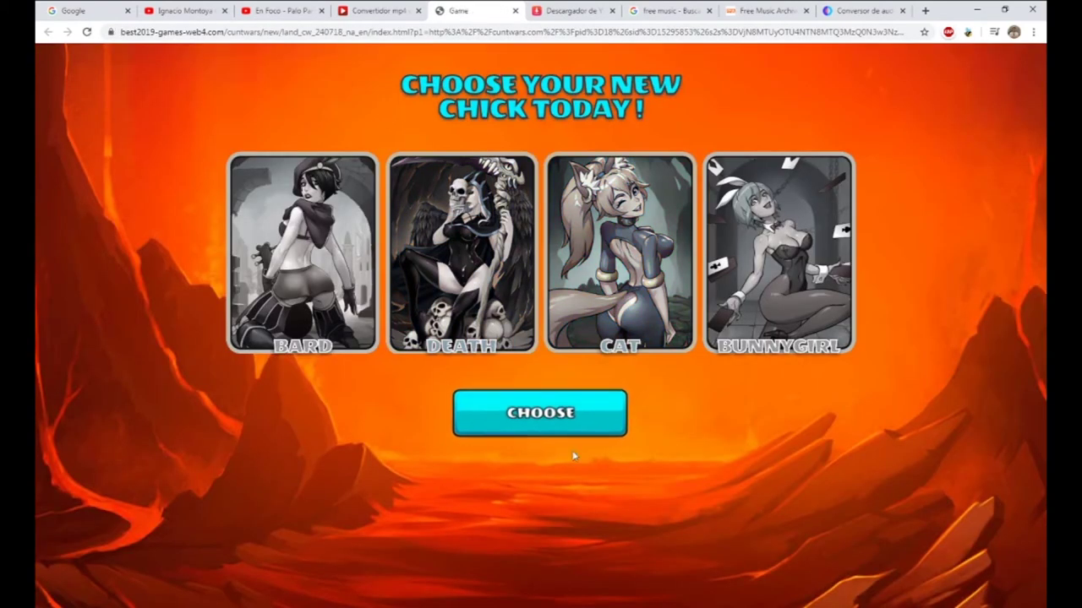
left_click(515, 10)
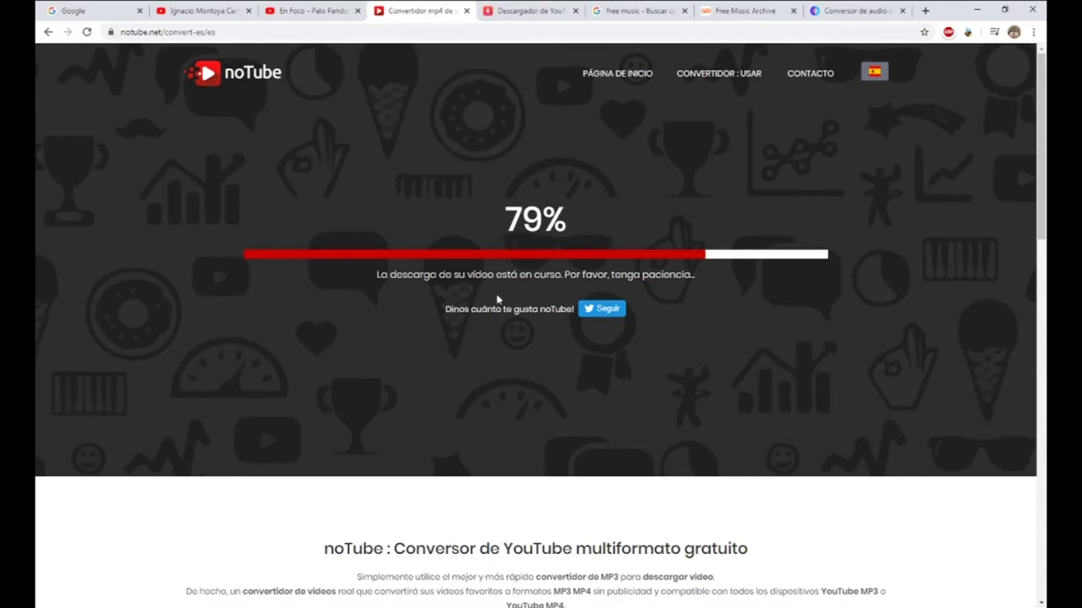
- Download both the y2mate MP4 and noTube's HD conversion of Los Dinosaurios
left_click(536, 9)
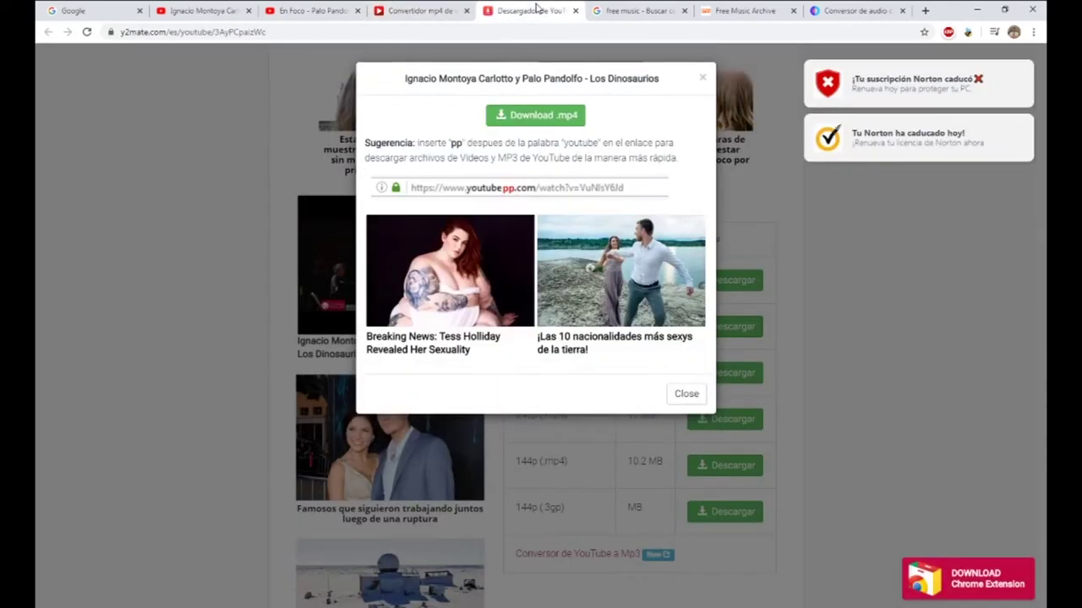
left_click(537, 126)
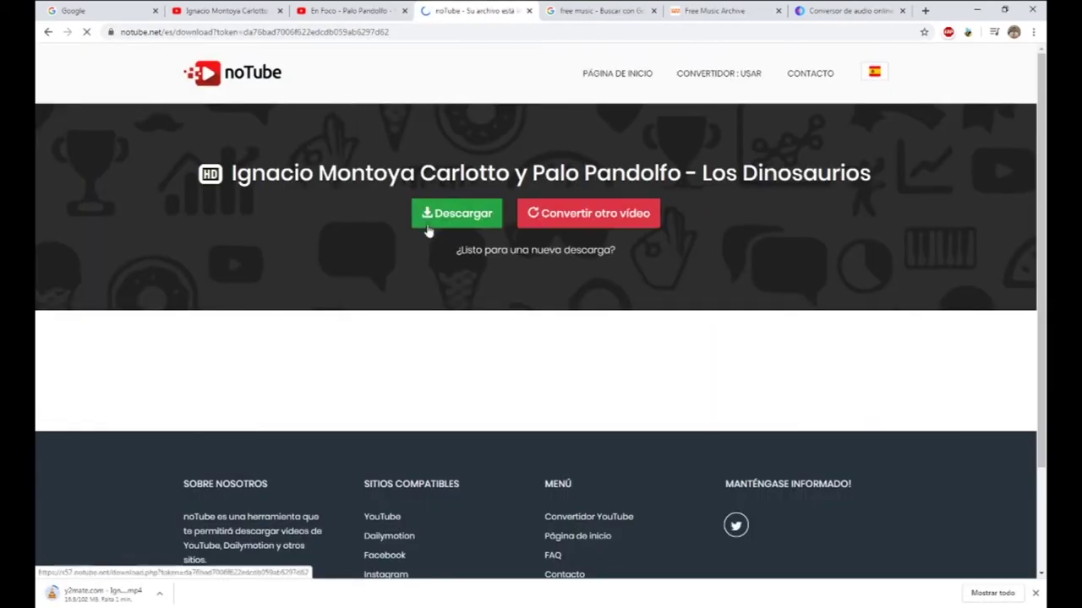
left_click(455, 226)
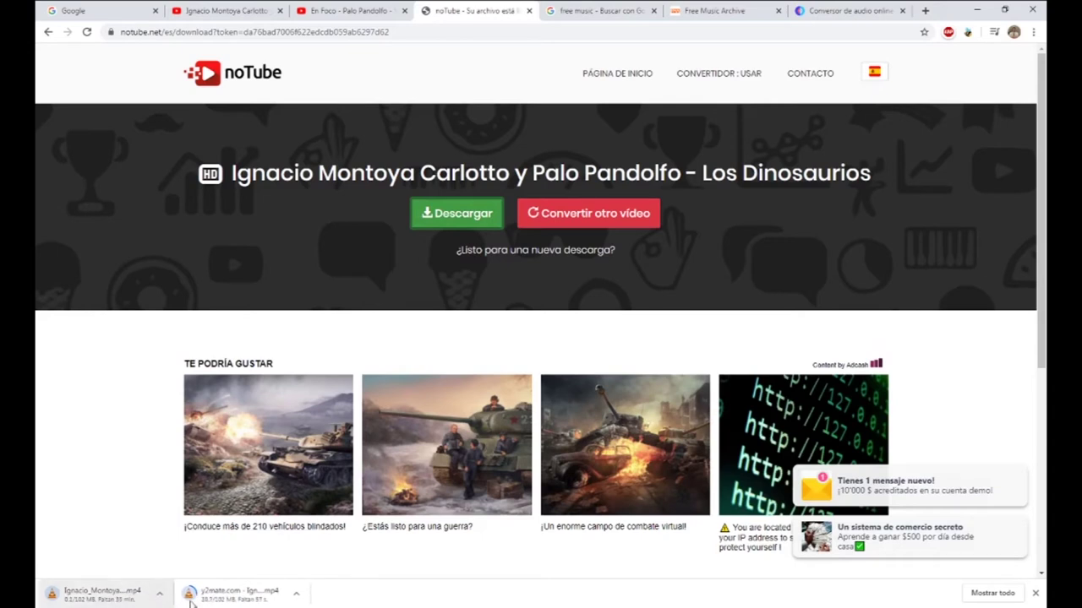
- Search Google for 'palo pandolfo' and show the image results
key("ctrl+1")
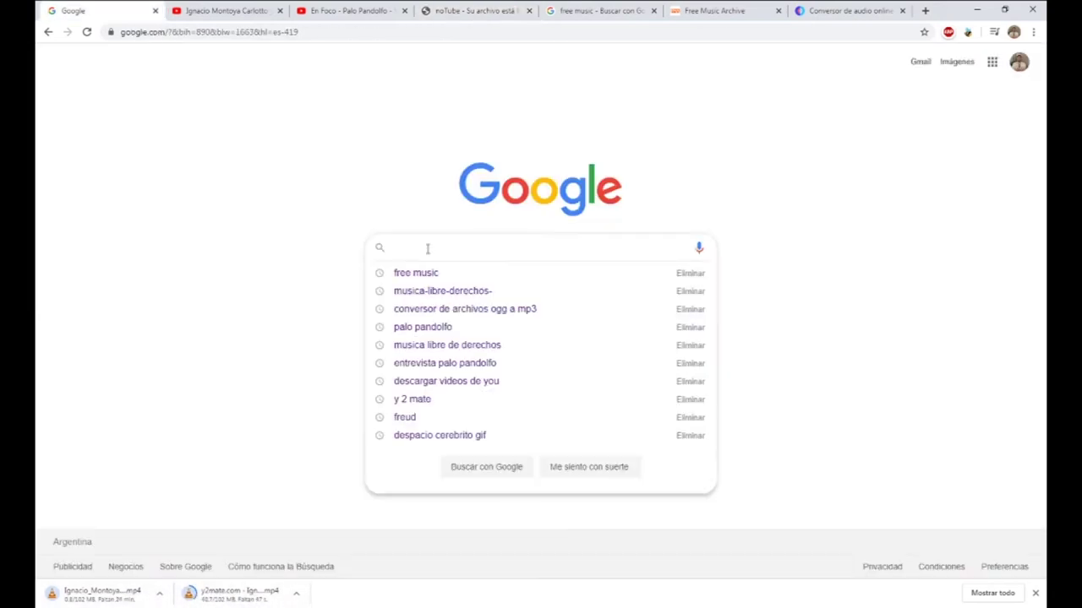
type("palo")
type(" p")
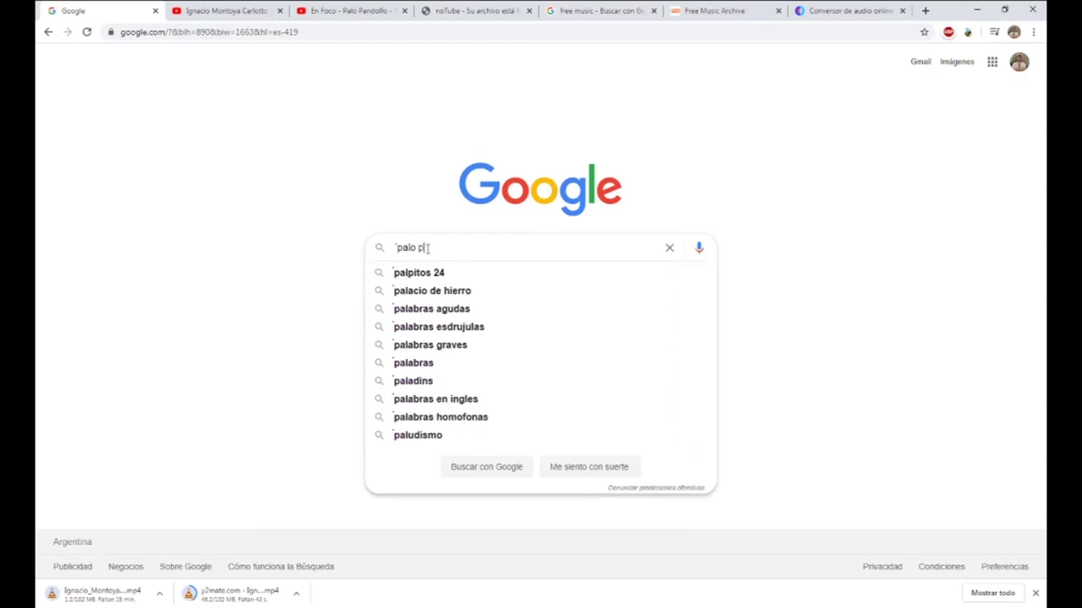
type("andolfo")
key("Return")
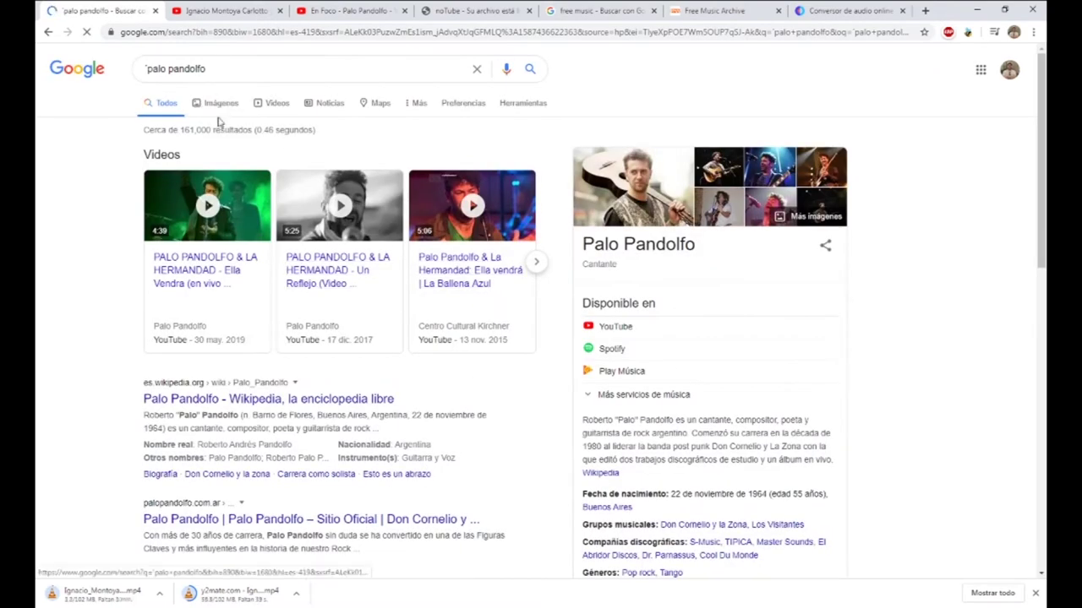
left_click(228, 108)
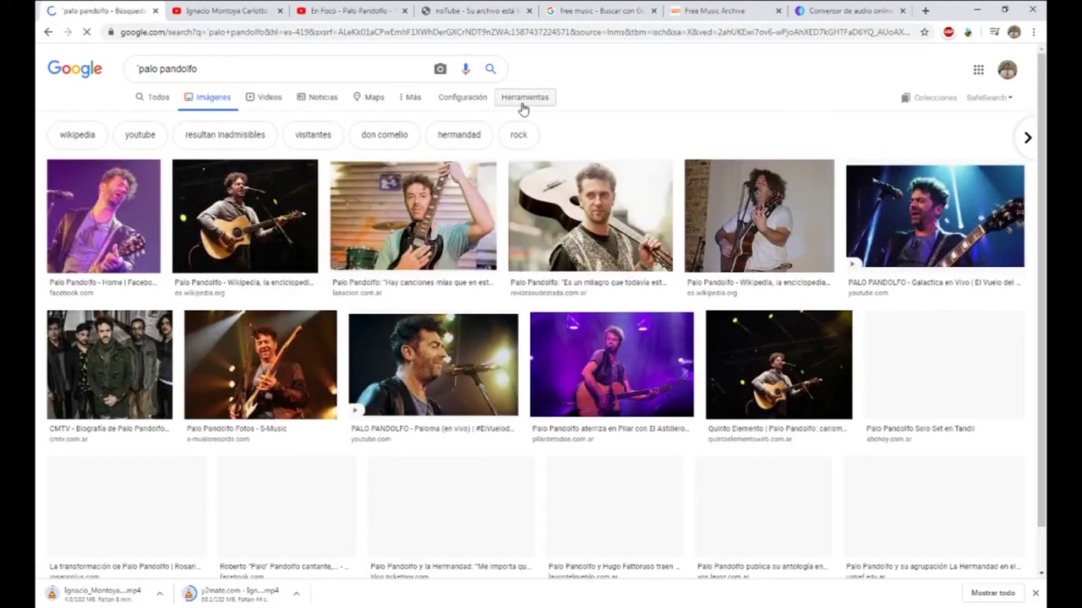
- Filter the images to large size and open the S-Music guitar photo's source page
left_click(522, 103)
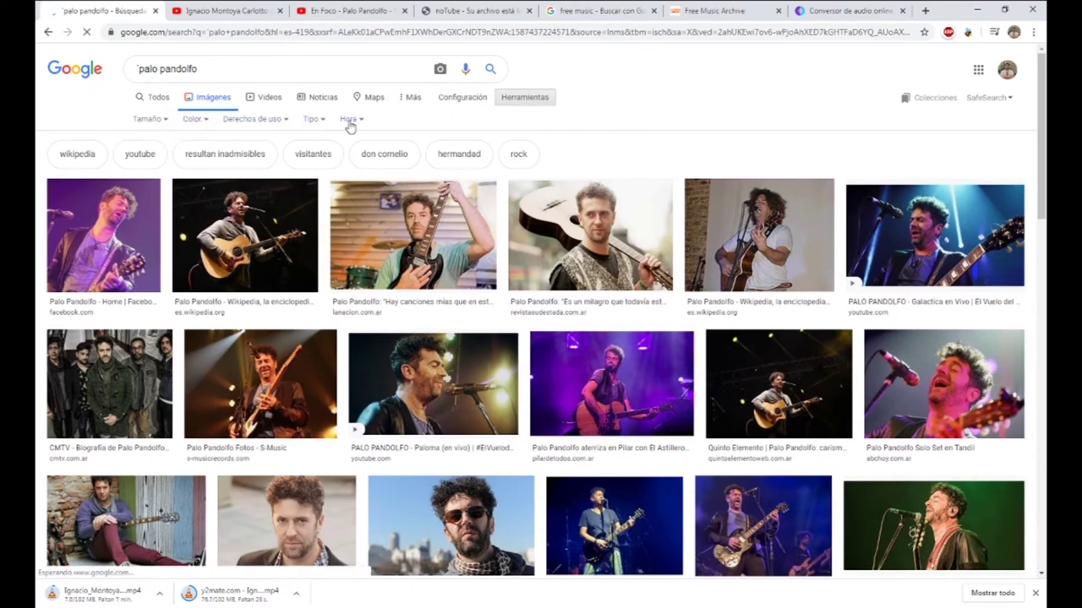
left_click(164, 124)
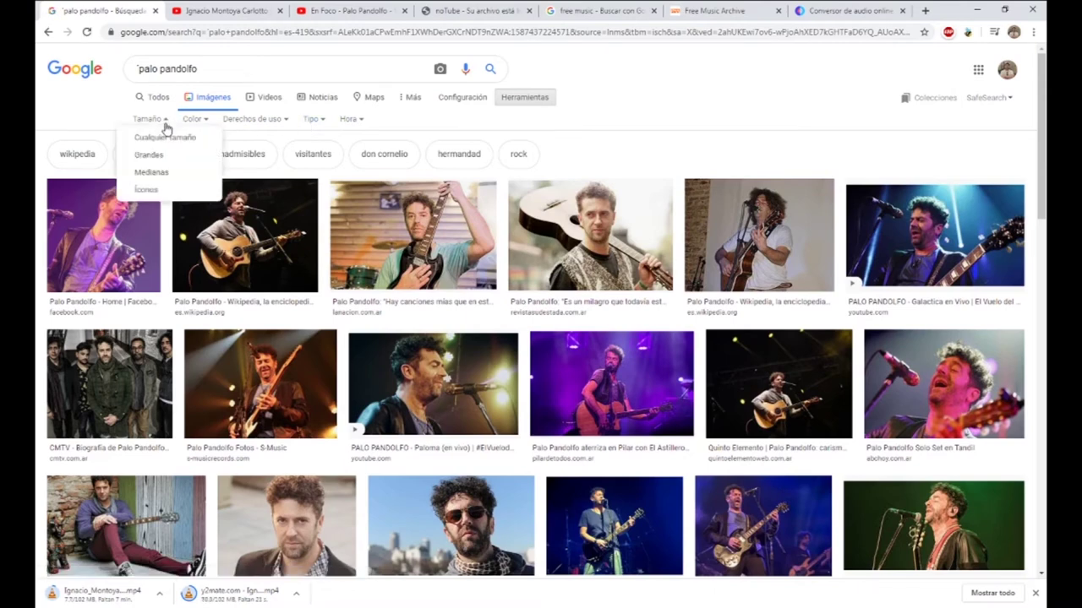
left_click(145, 160)
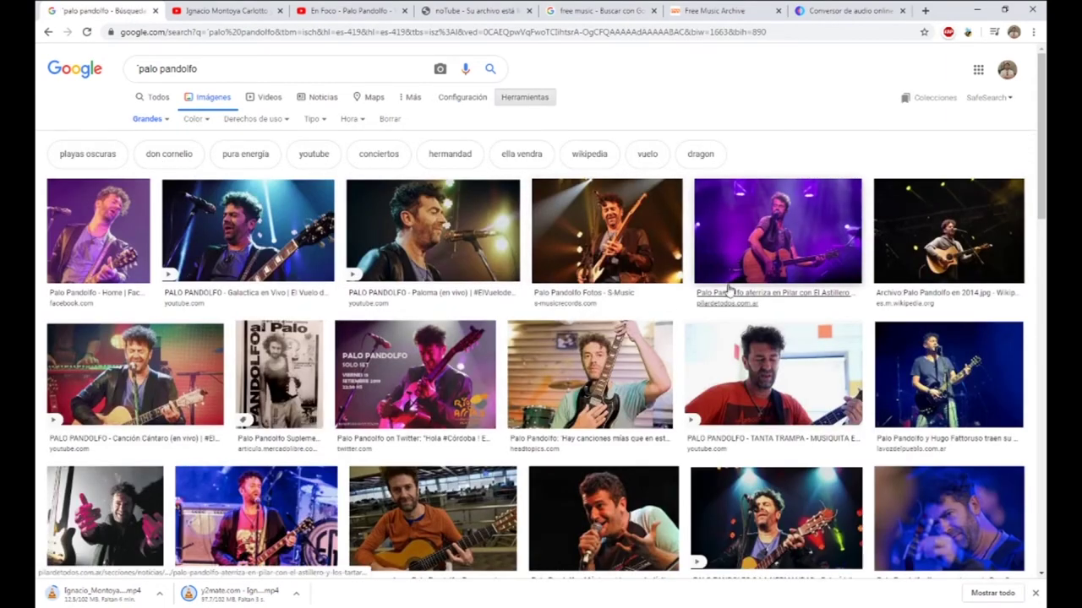
left_click(607, 230)
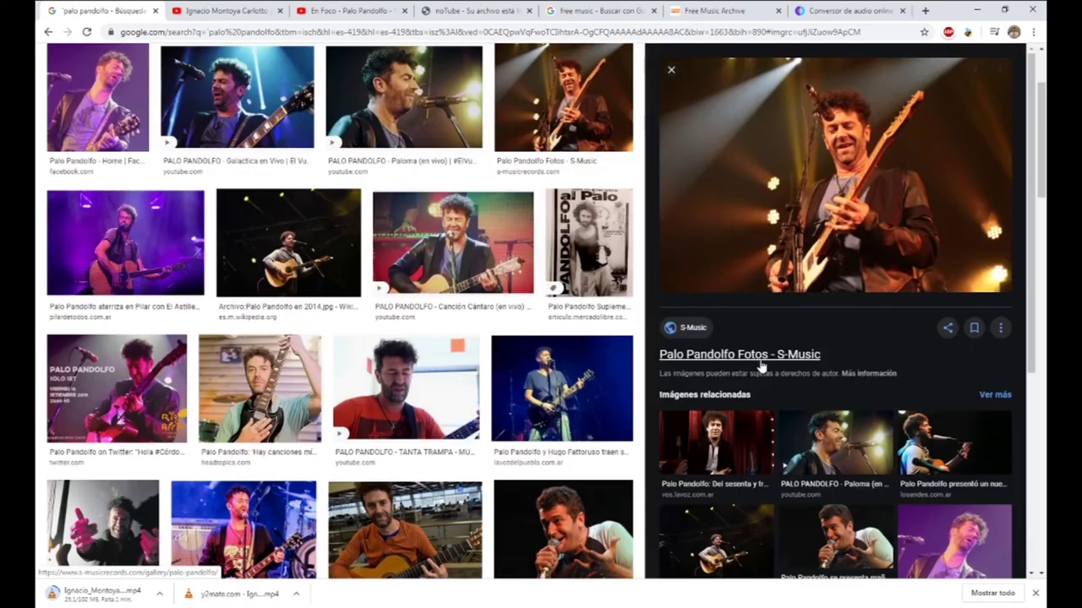
left_click(743, 355)
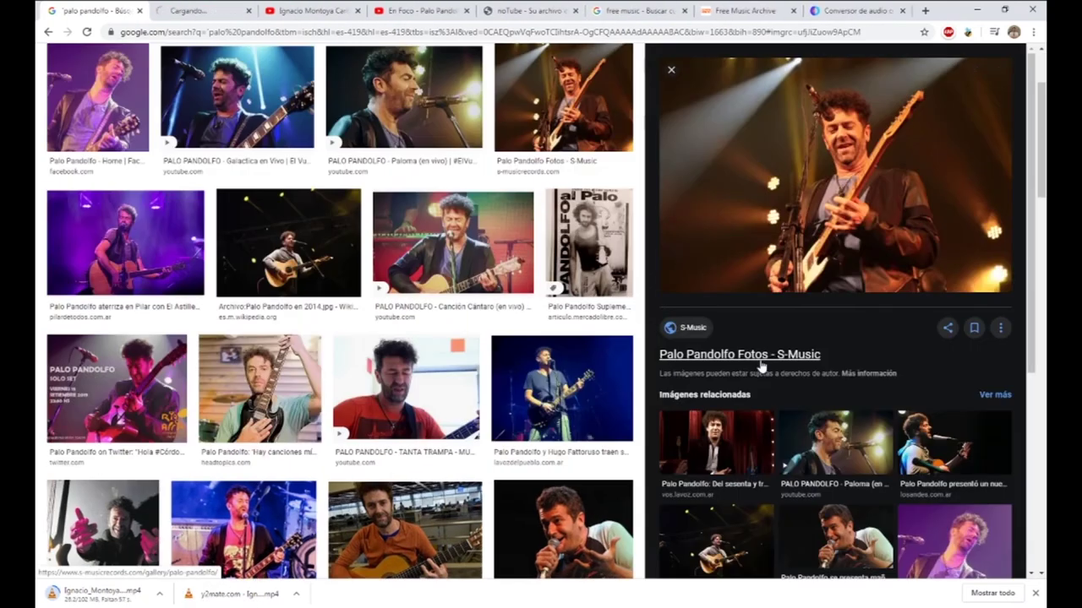
- Save the gallery's second photo to Downloads as IMG_5647-b-2000x1333
left_click(196, 10)
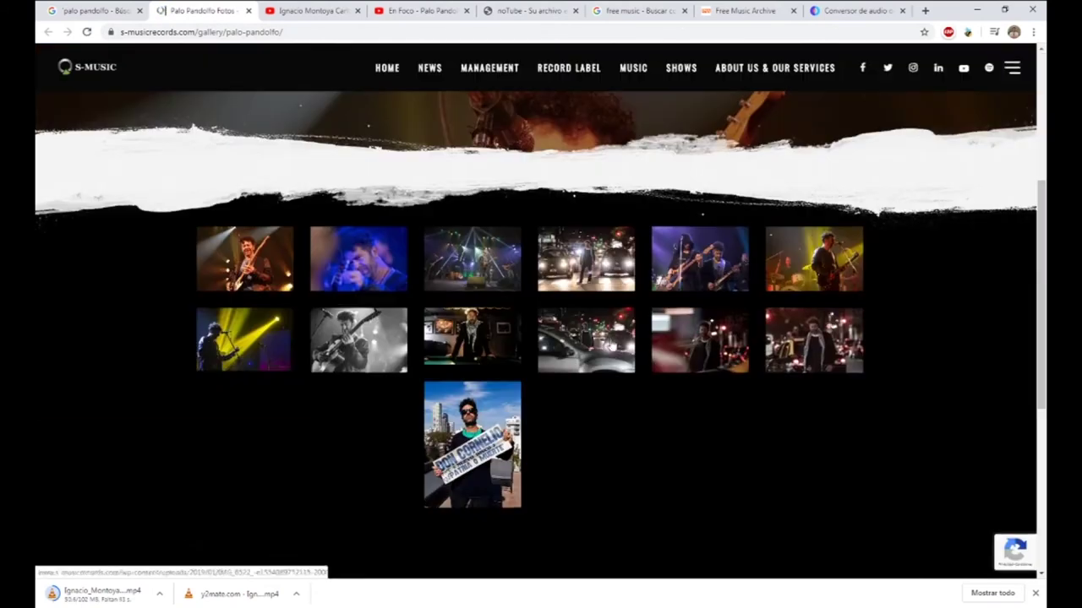
left_click(353, 282)
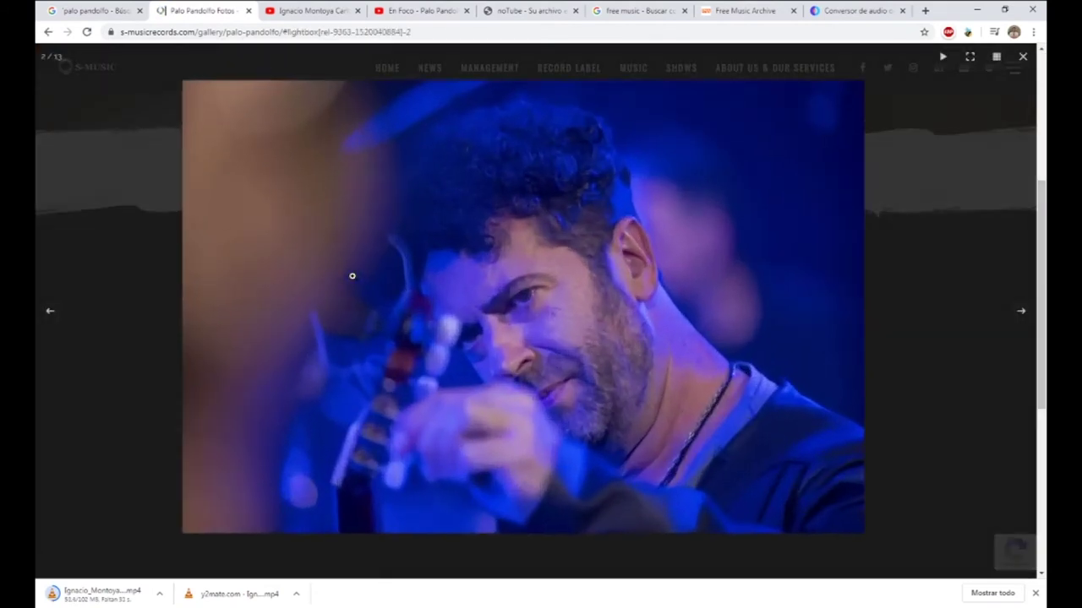
right_click(442, 252)
left_click(459, 283)
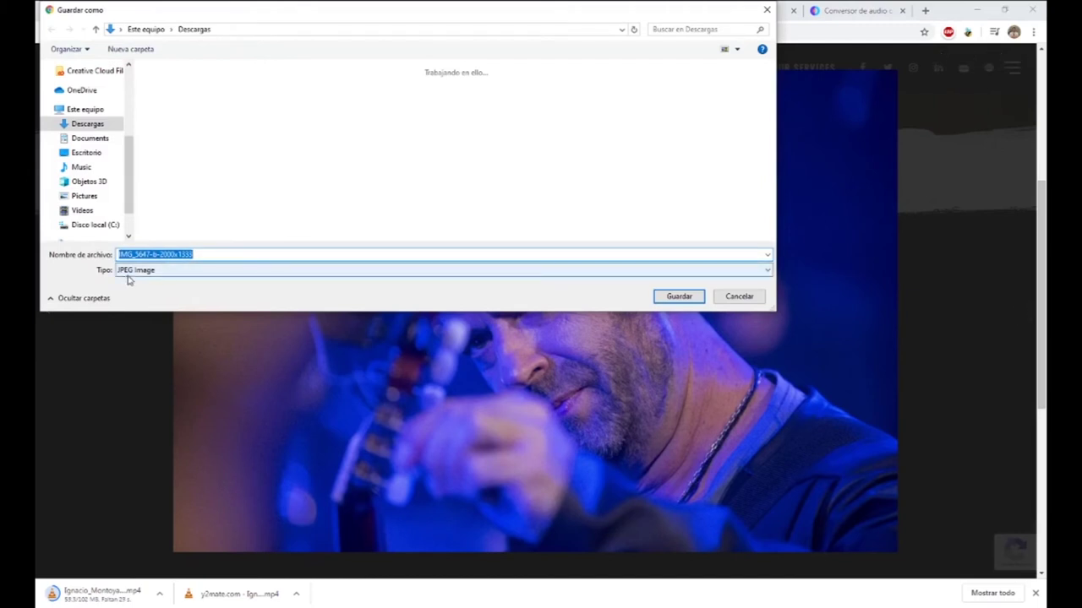
left_click(162, 255)
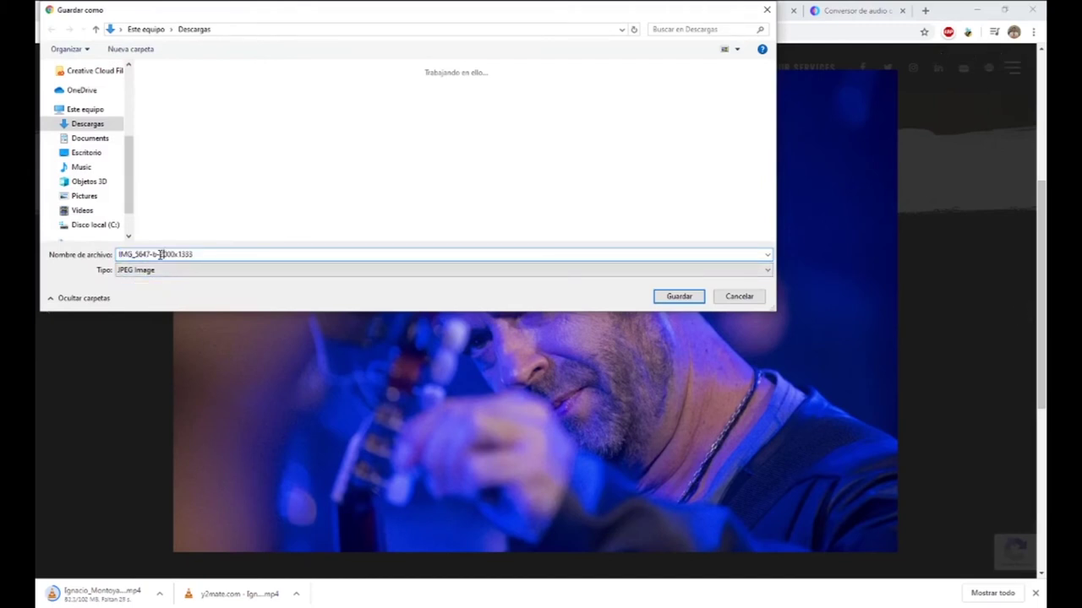
left_click_drag(160, 254, 200, 254)
left_click(207, 254)
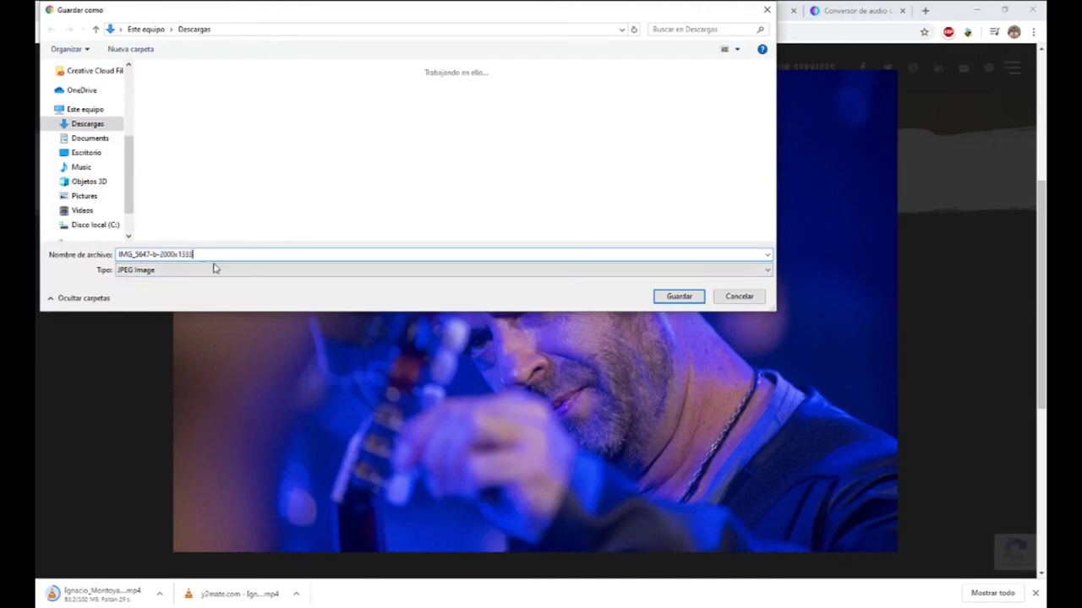
left_click(677, 301)
- Browse a few more gallery photos, then close the enlarged view
left_click(588, 343)
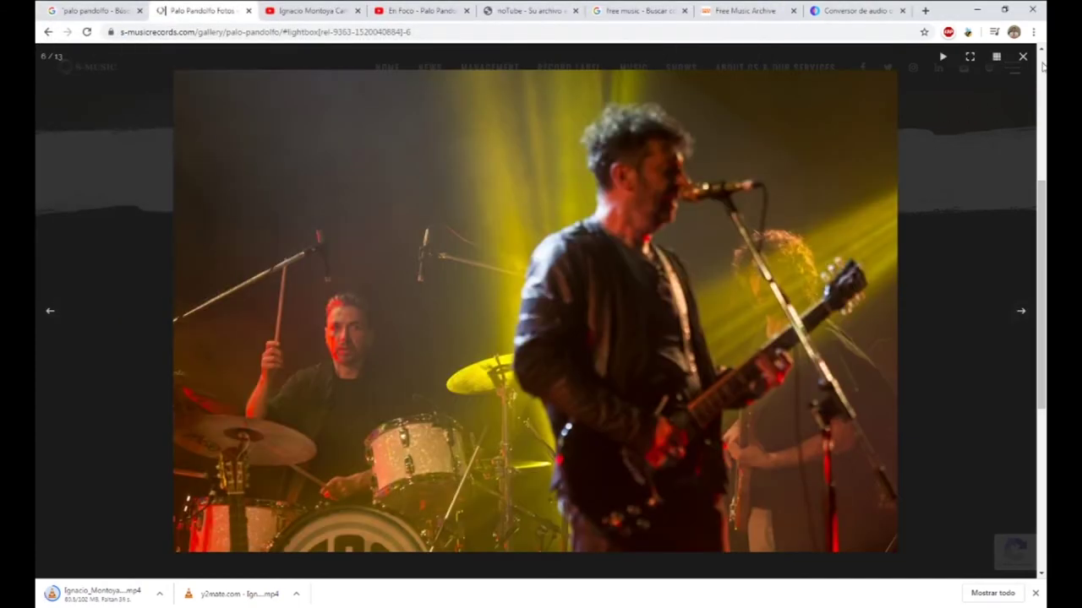
left_click(1018, 327)
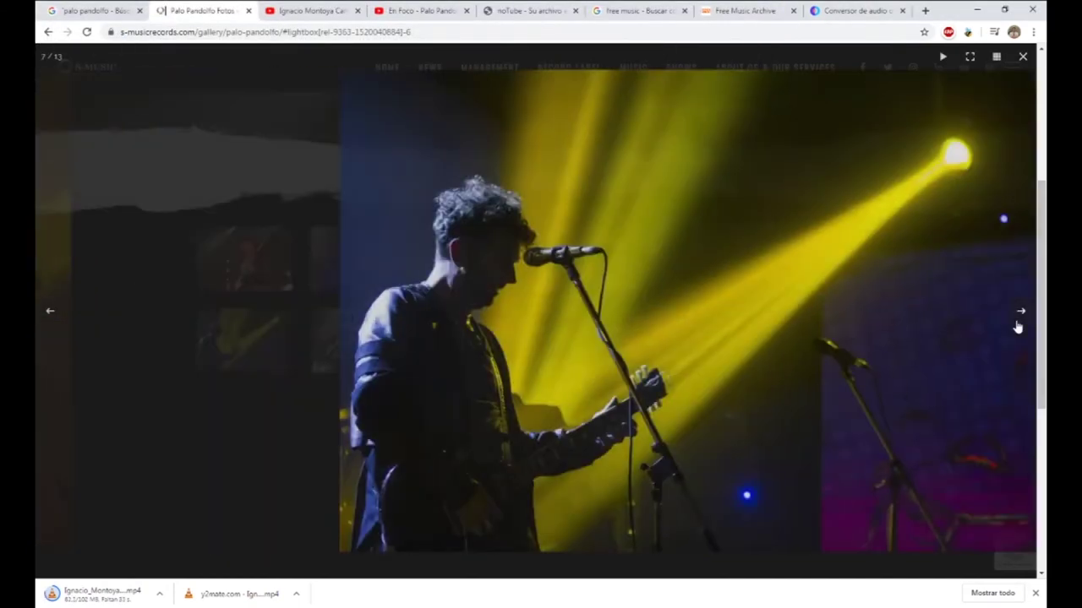
left_click(1018, 327)
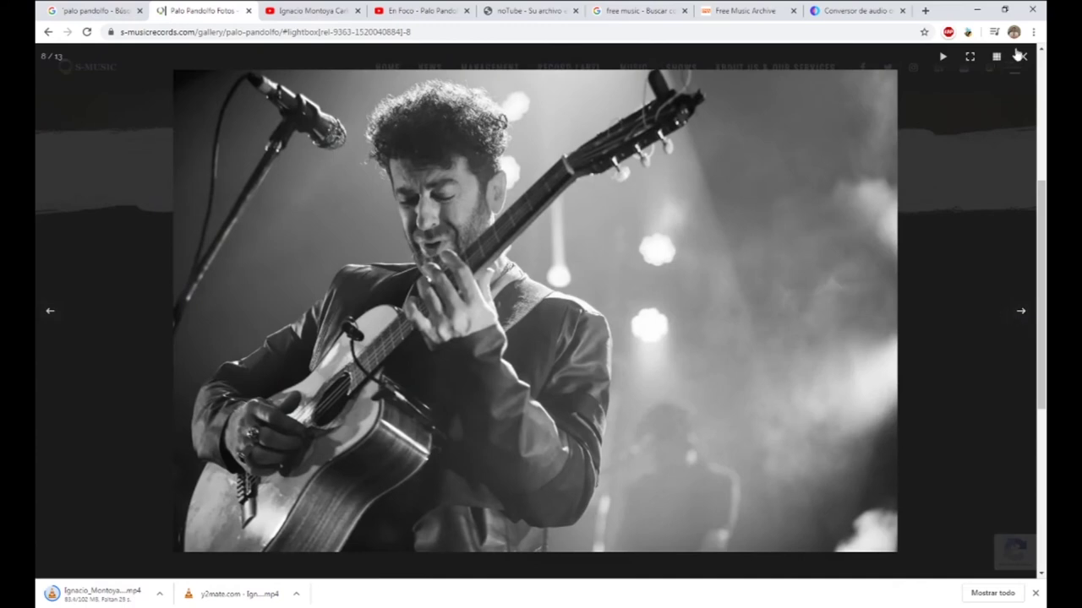
left_click(1021, 59)
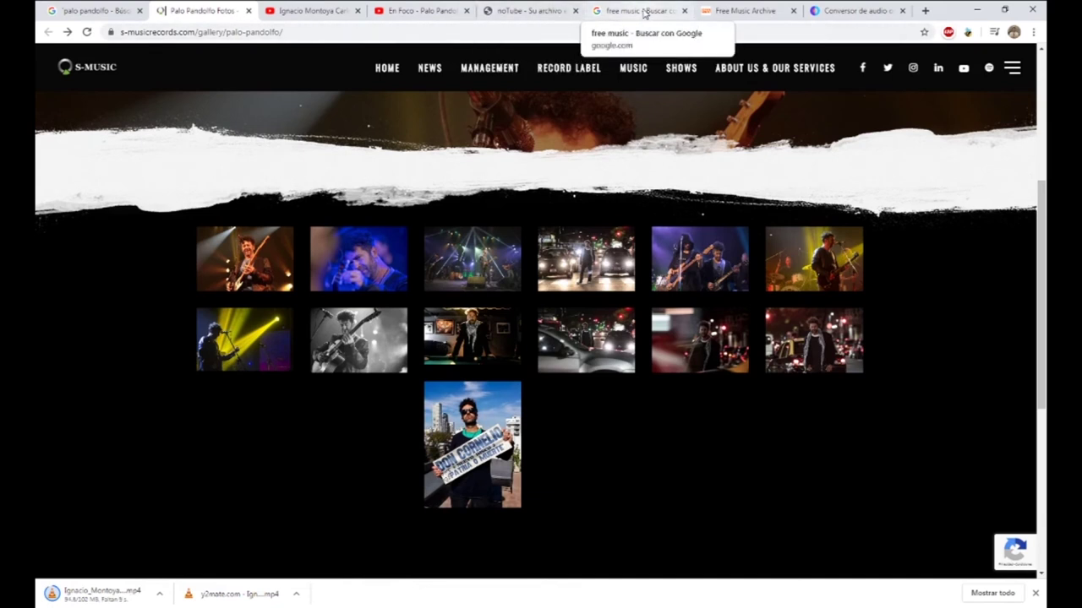
- Search the Free Music Archive catalogue for 'rock', listing 727 tracks
left_click(642, 12)
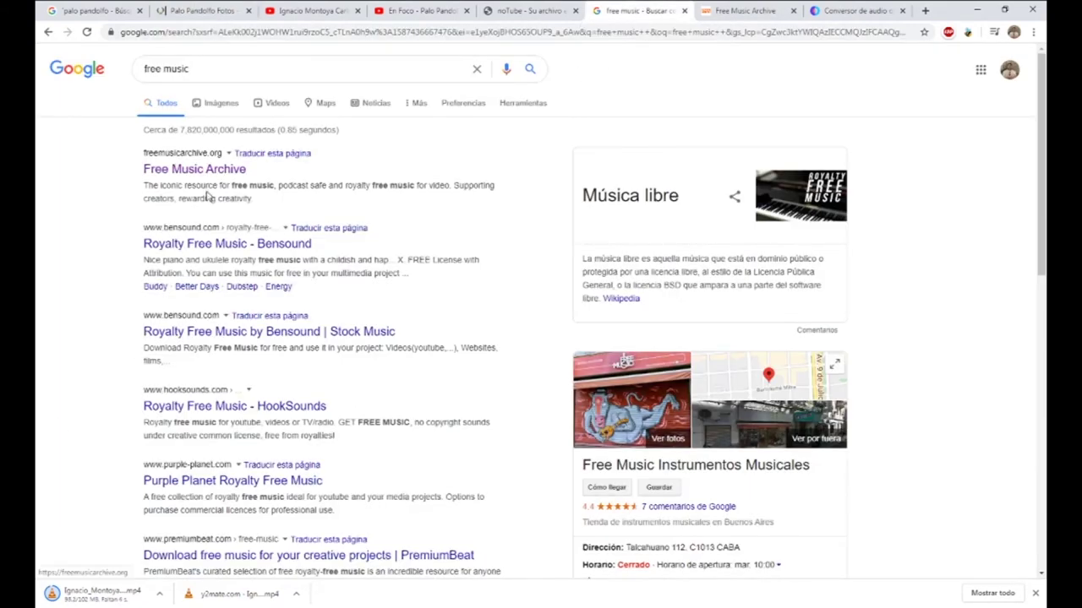
left_click_drag(199, 69, 127, 74)
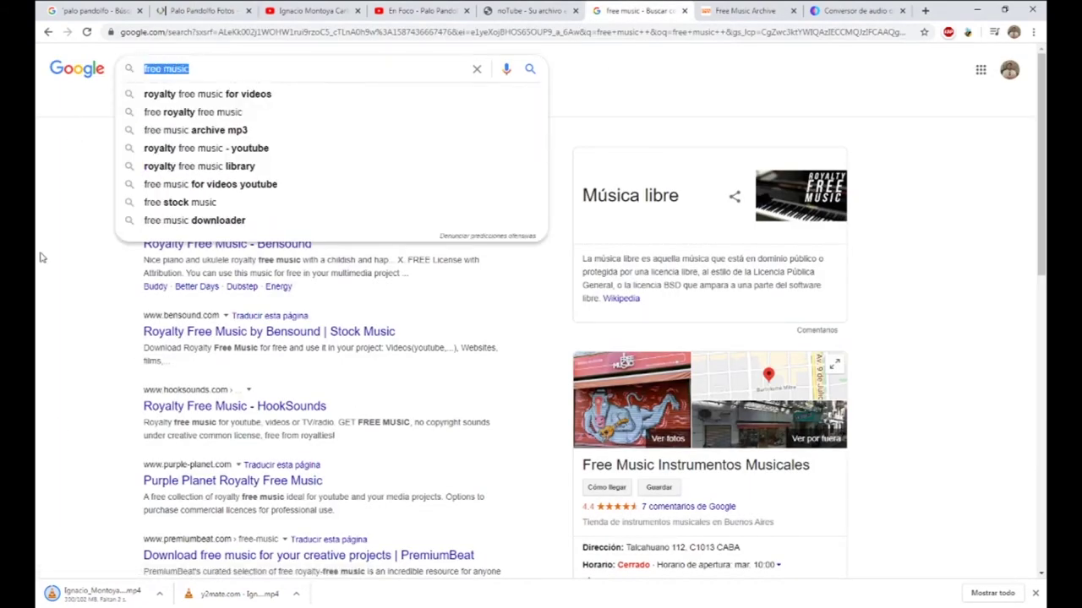
left_click(102, 105)
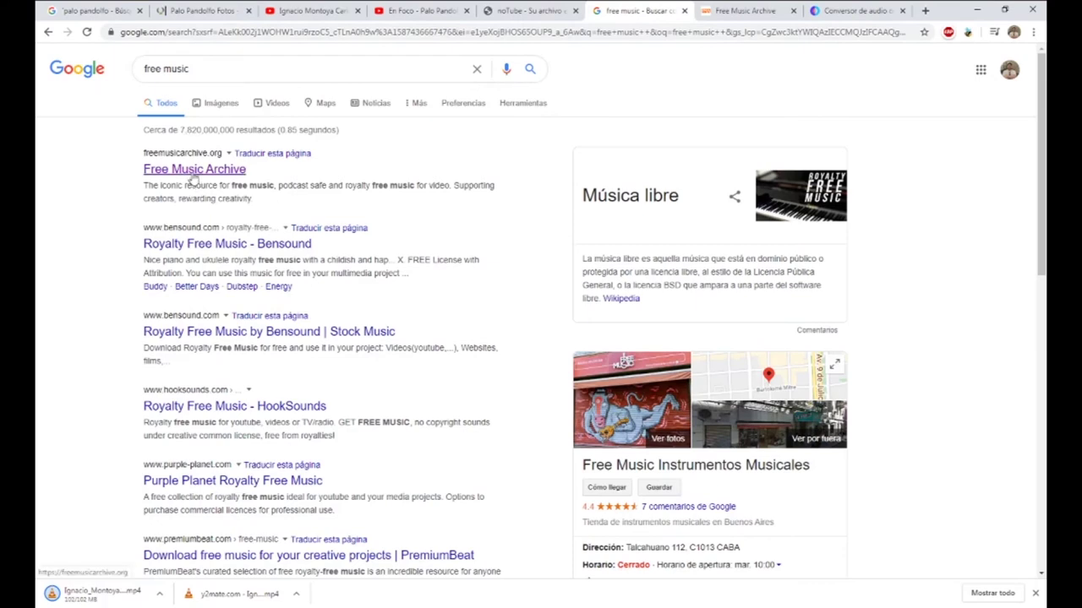
left_click(735, 10)
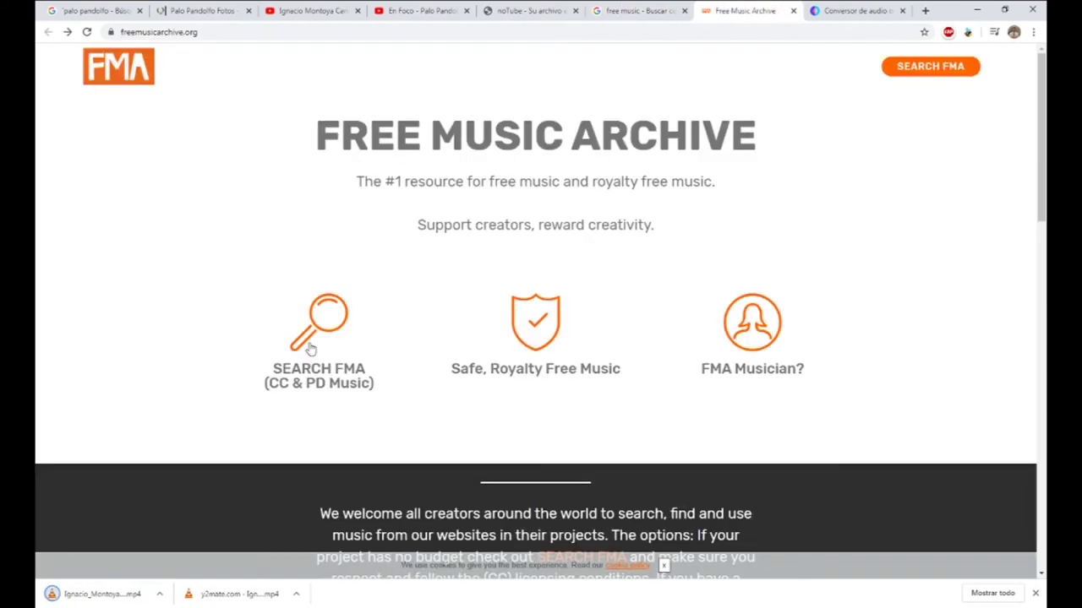
left_click(372, 353)
left_click(302, 148)
type("rock")
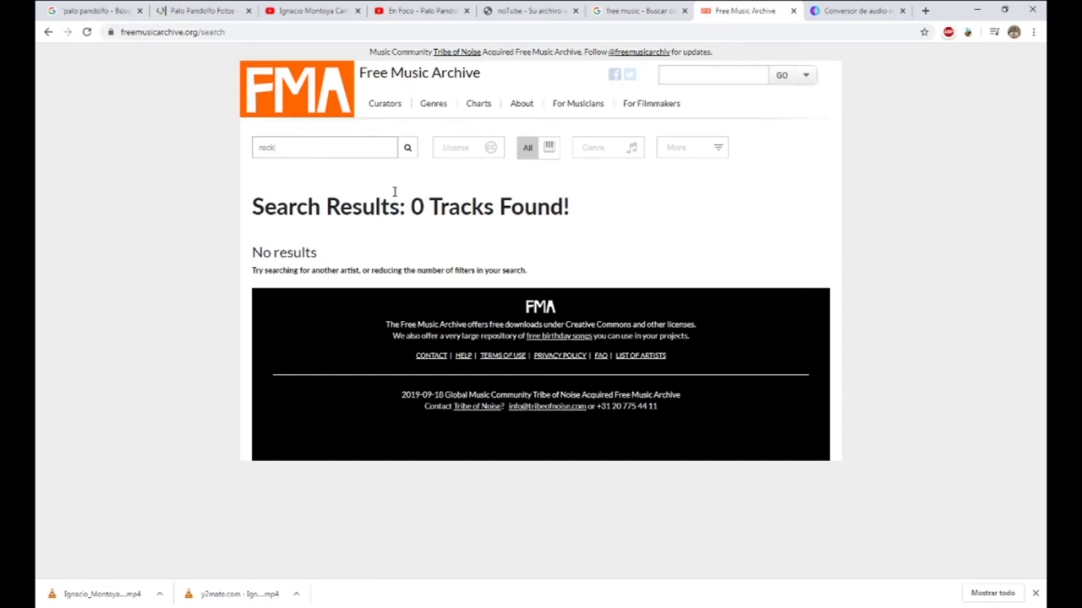
left_click(408, 149)
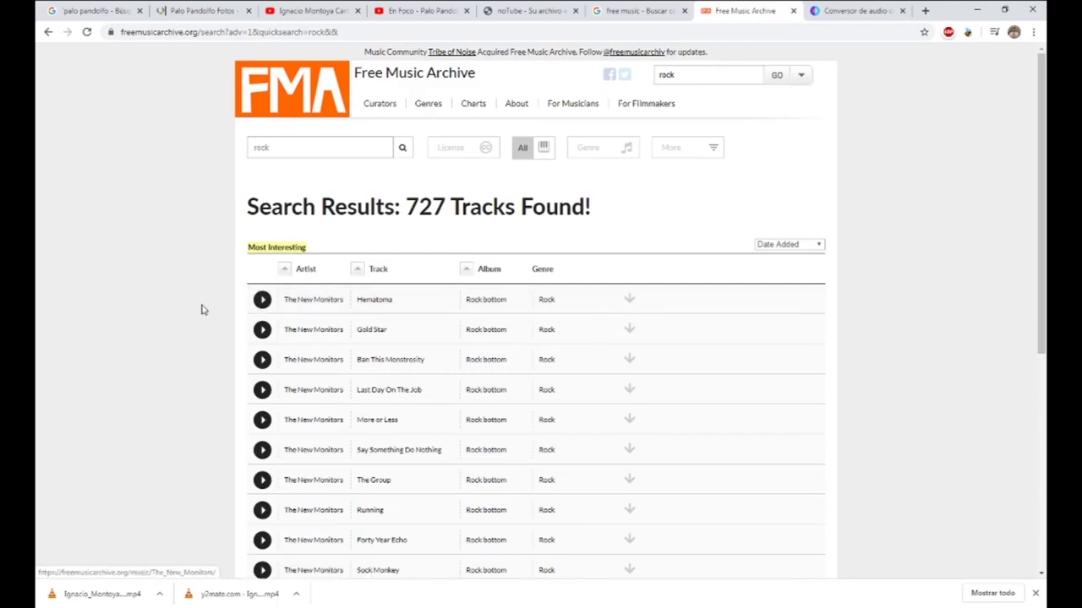
- Save The New Monitors' Hematoma track as an MP3 into the Downloads folder
left_click(630, 302)
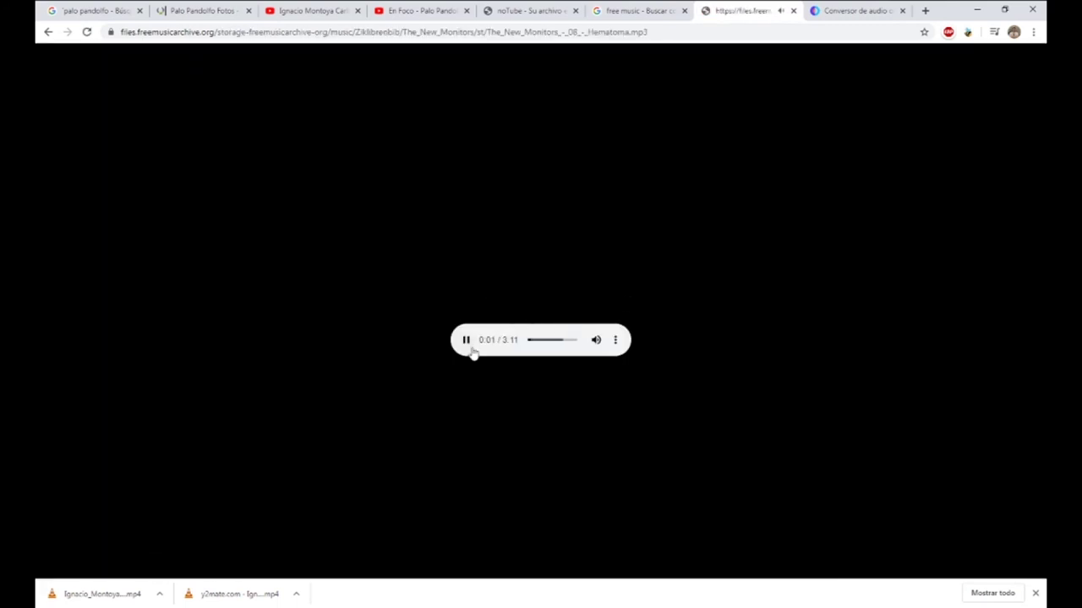
left_click(467, 344)
right_click(499, 274)
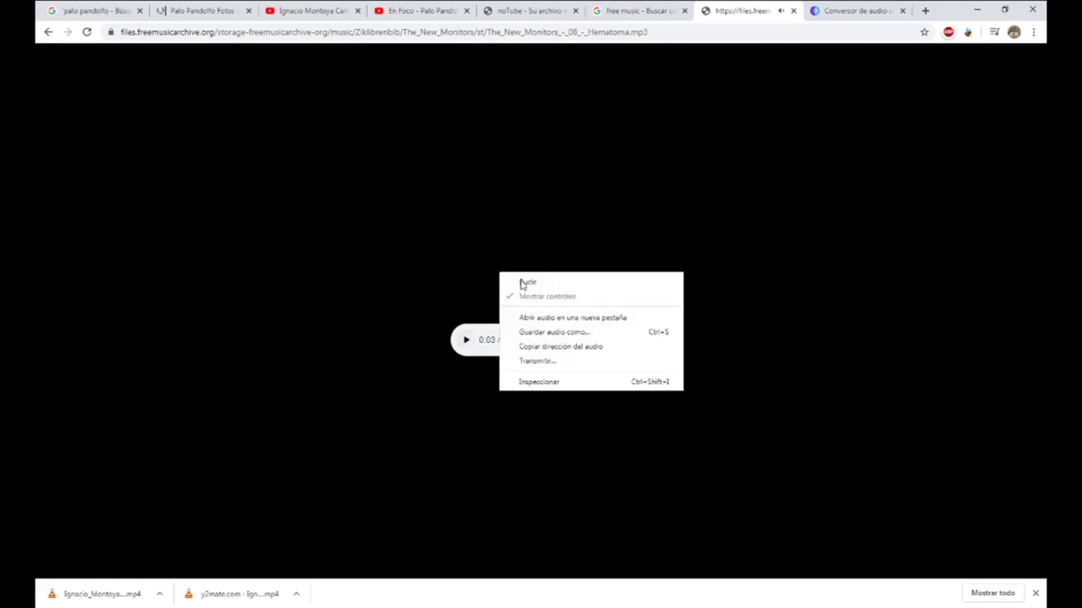
left_click(546, 335)
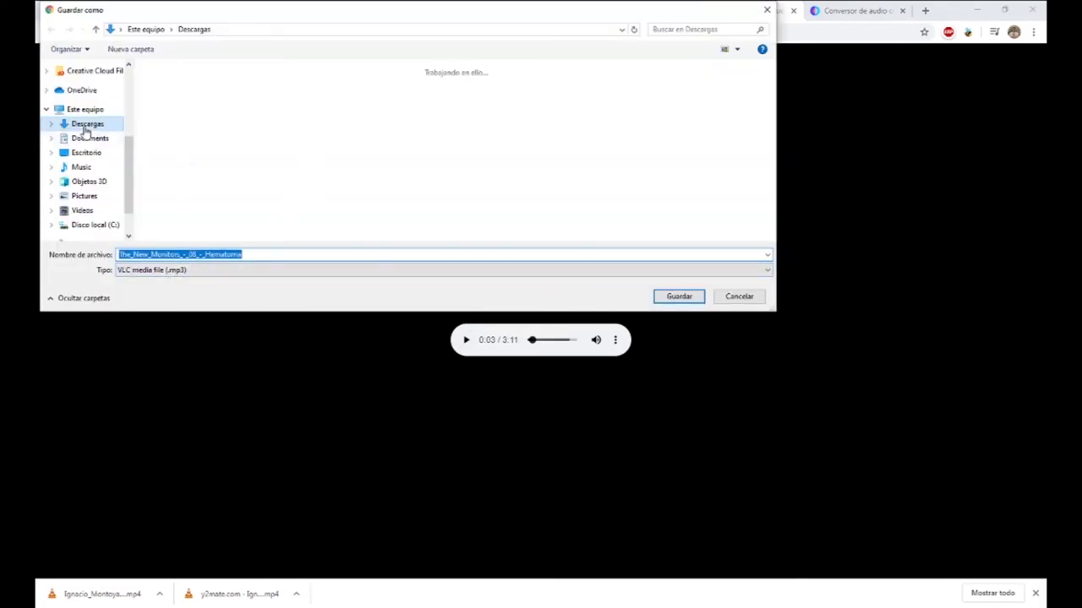
left_click(85, 124)
left_click(678, 297)
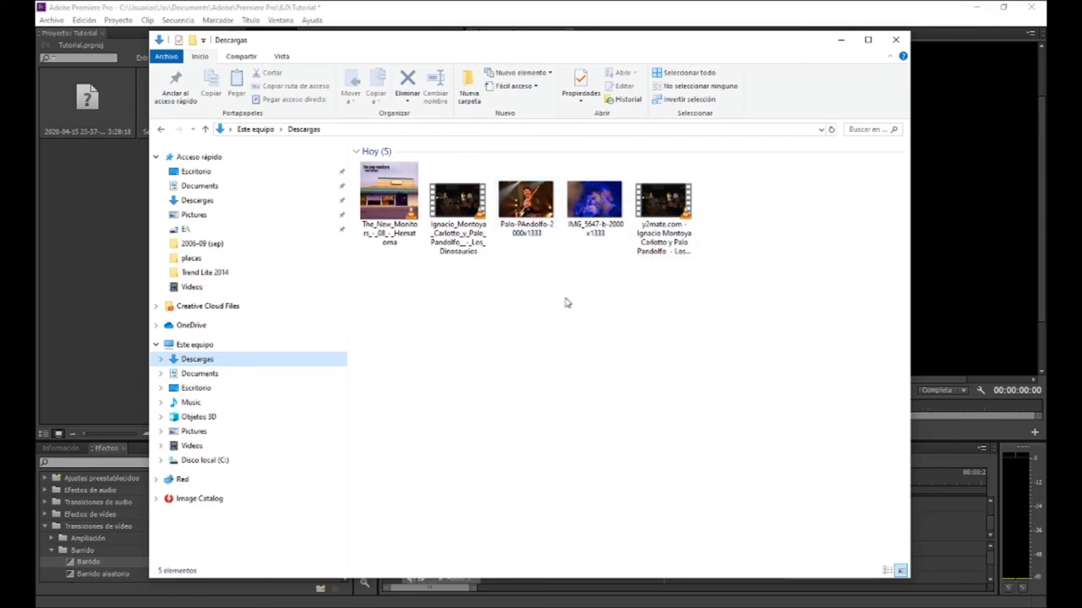
- Drag the five downloaded files into the Project panel and put the concert video on the sequence
left_click_drag(698, 32, 883, 129)
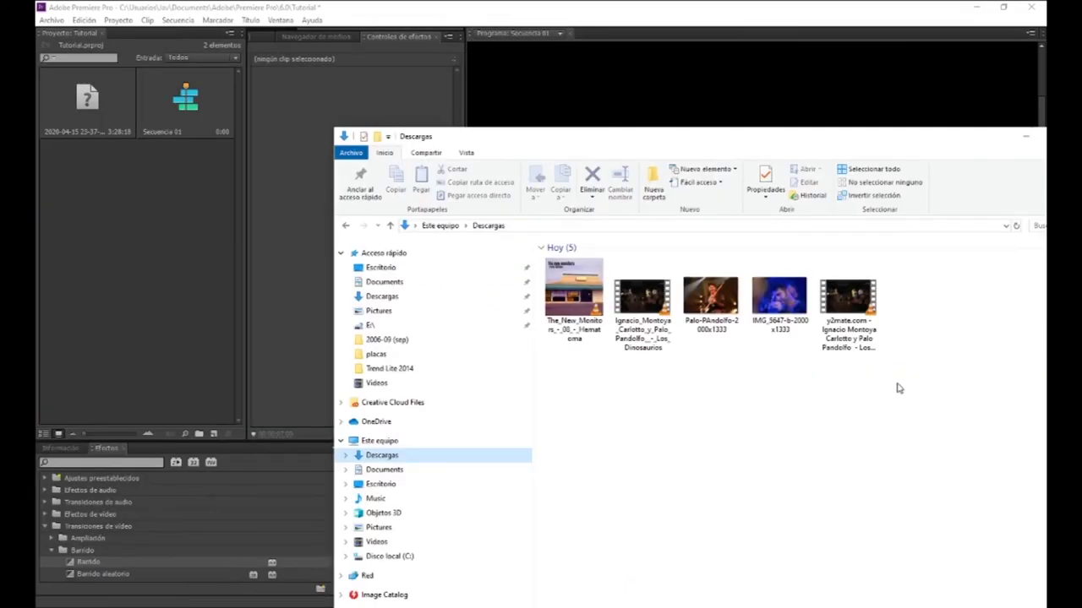
mouse_move(895, 385)
left_mouse_down()
mouse_move(567, 283)
mouse_move(117, 279)
left_mouse_up()
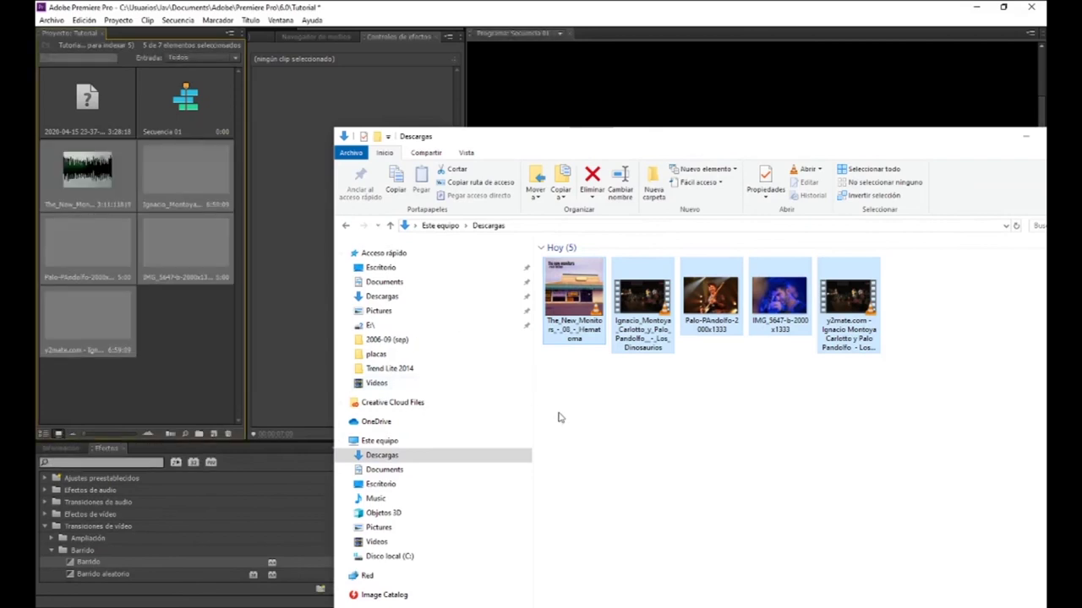
left_click_drag(212, 210, 521, 547)
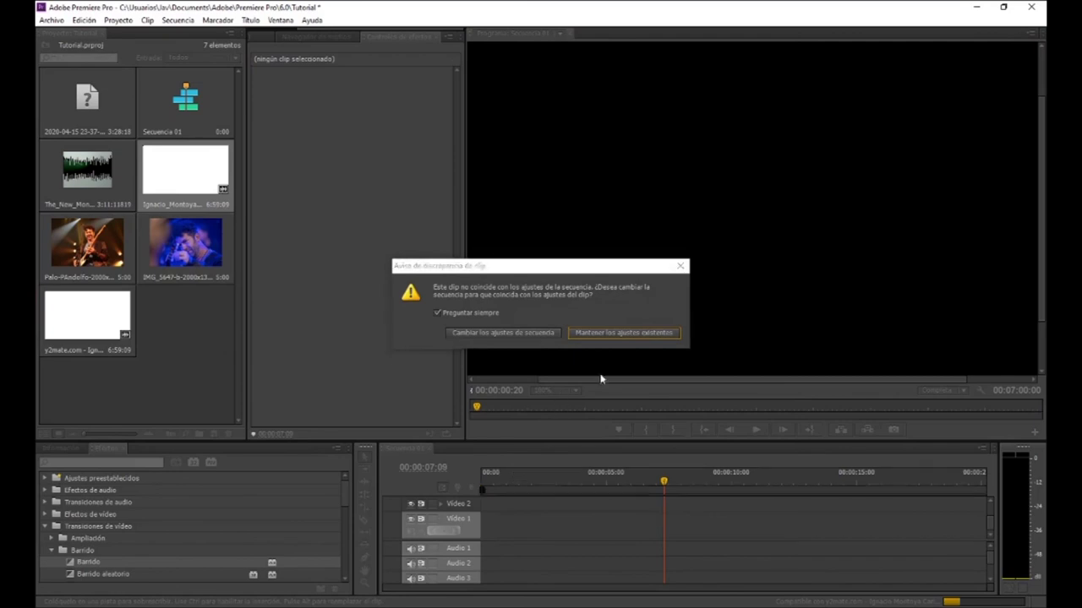
- Keep the existing sequence settings for the concert clip and set the Program monitor zoom to 50%
left_click(624, 332)
left_click(642, 293)
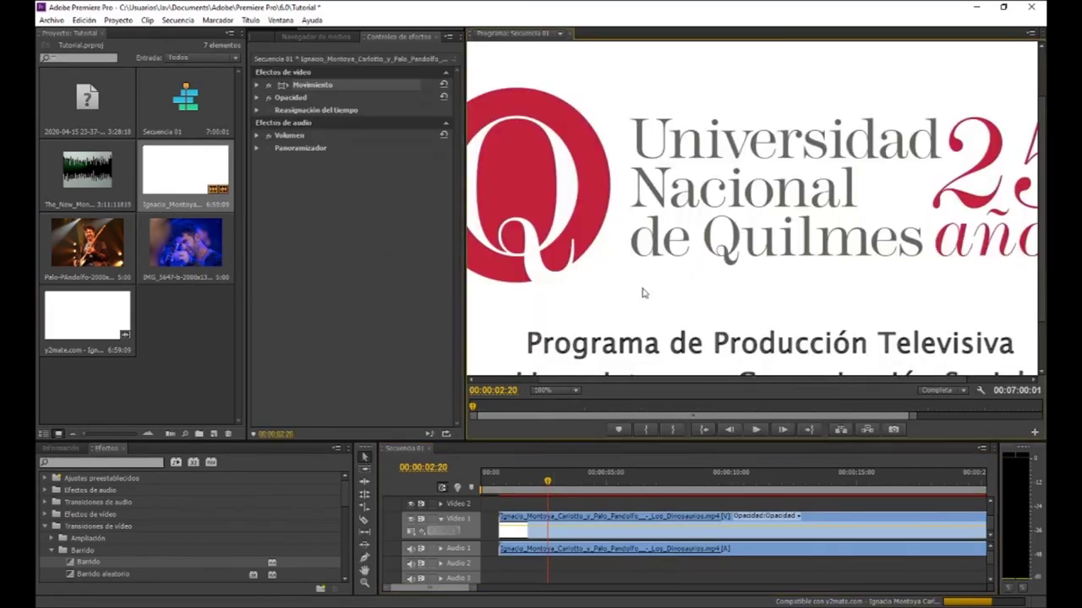
left_click(557, 390)
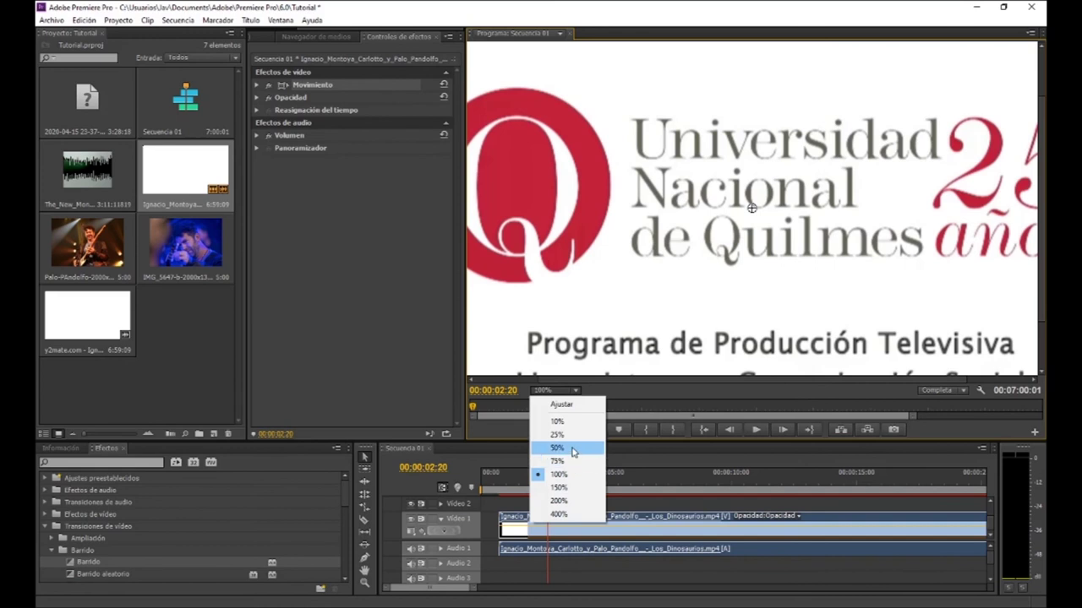
left_click(558, 448)
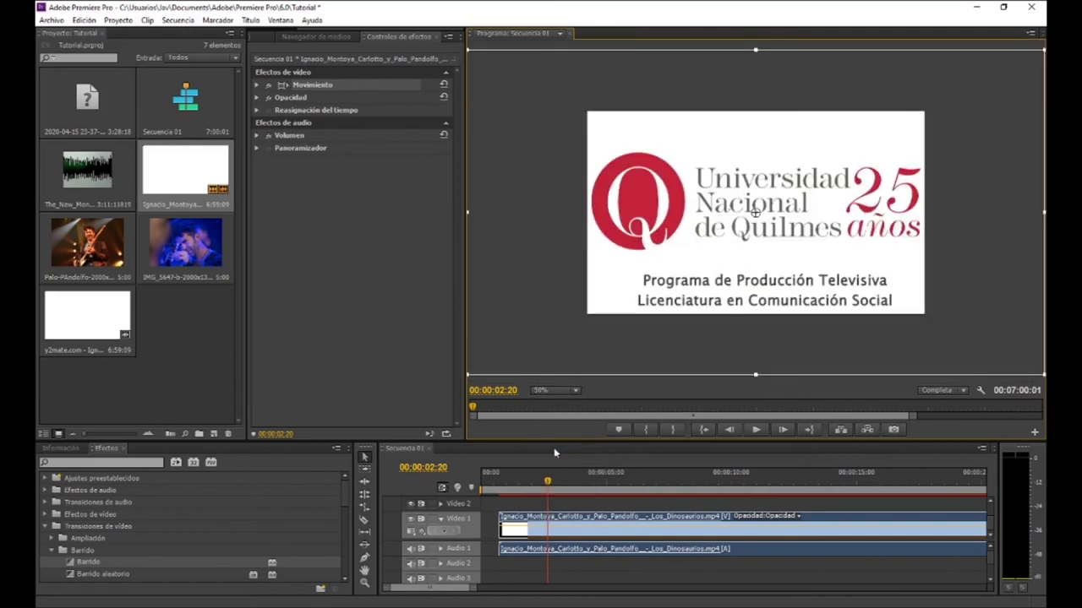